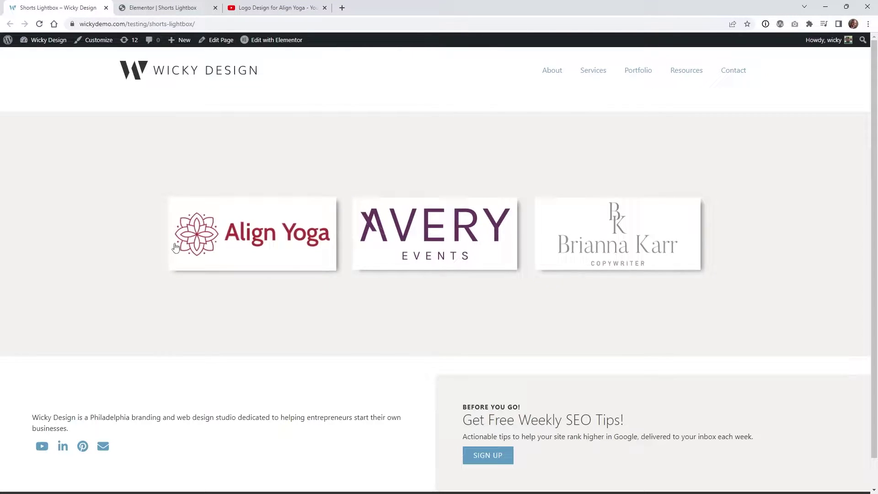
Step: Preview the Align Yoga, Avery Events and Brianna Karr Shorts lightboxes on the live page
left_click(241, 238)
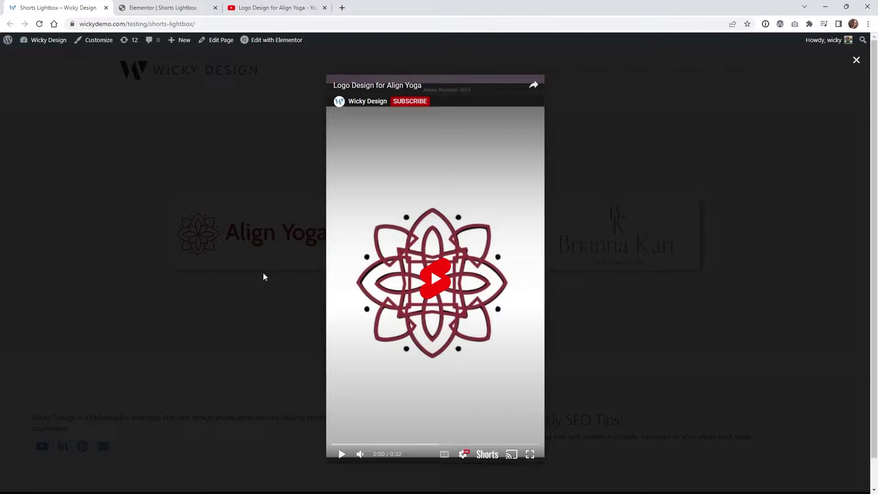
left_click(234, 357)
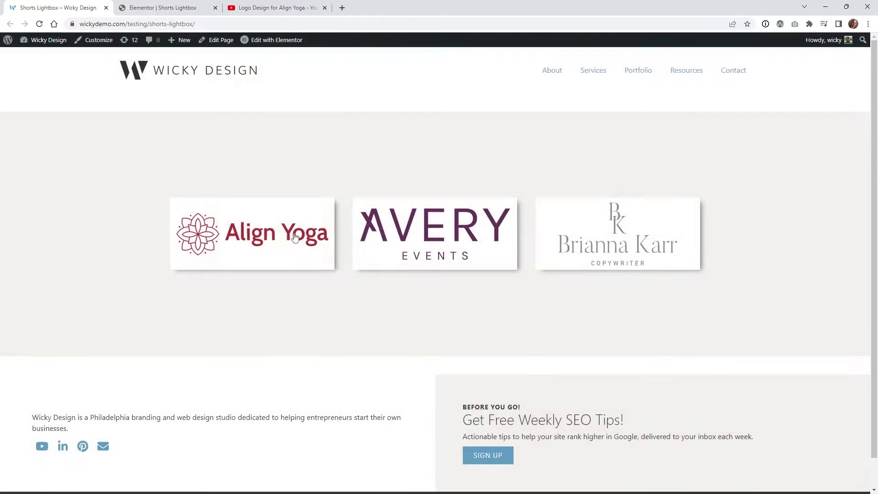
left_click(377, 224)
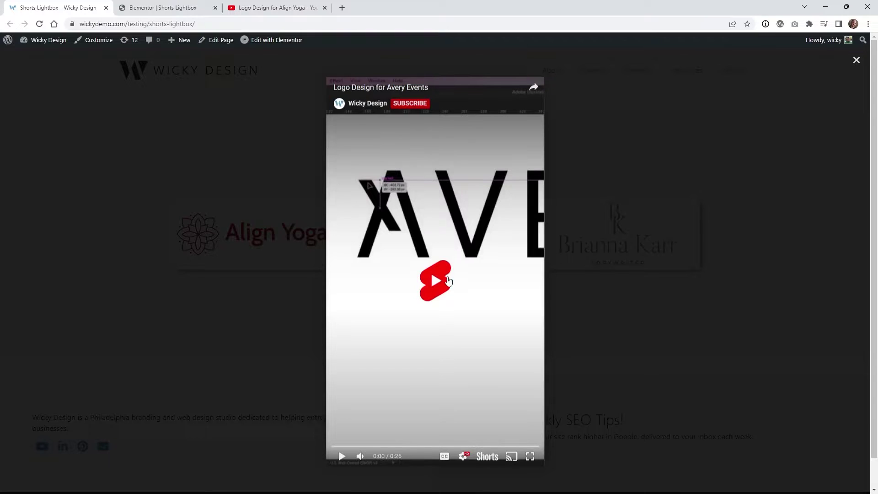
left_click(675, 300)
left_click(616, 247)
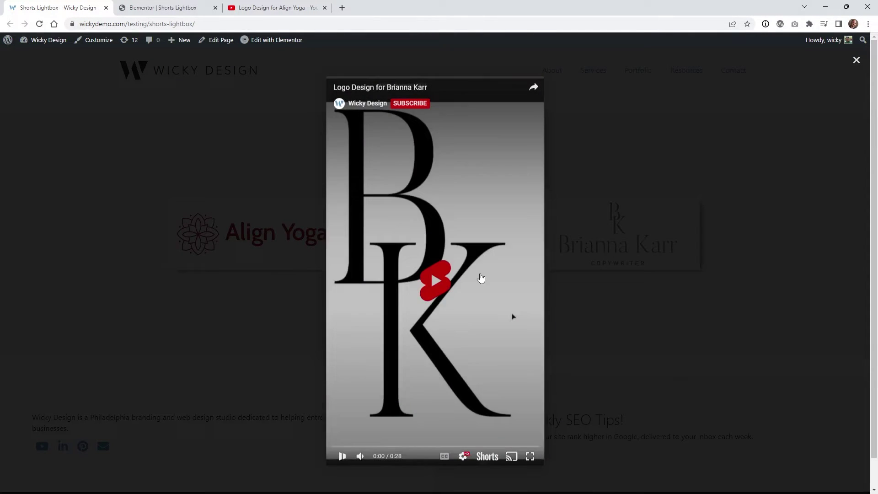
left_click(183, 301)
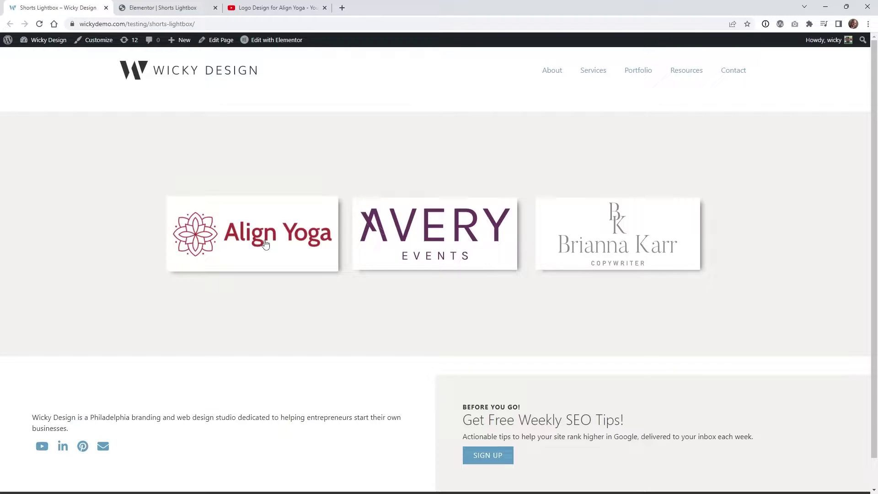
Step: Reopen the Align Yoga lightbox, glance at the Elementor editor, then check the lightbox again
left_click(323, 256)
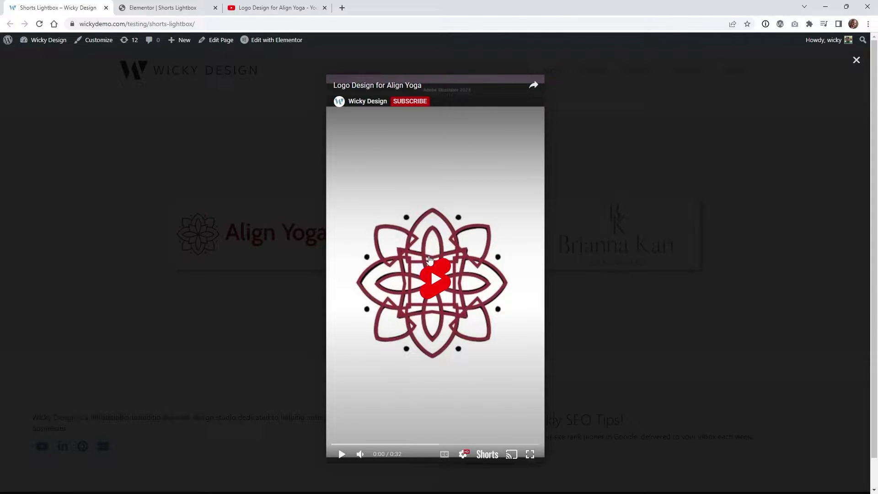
key("ctrl+Tab")
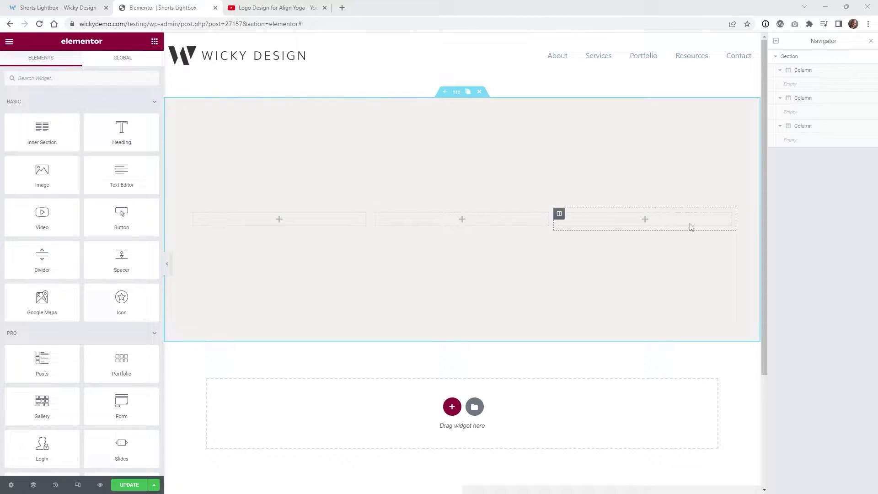
left_click(77, 6)
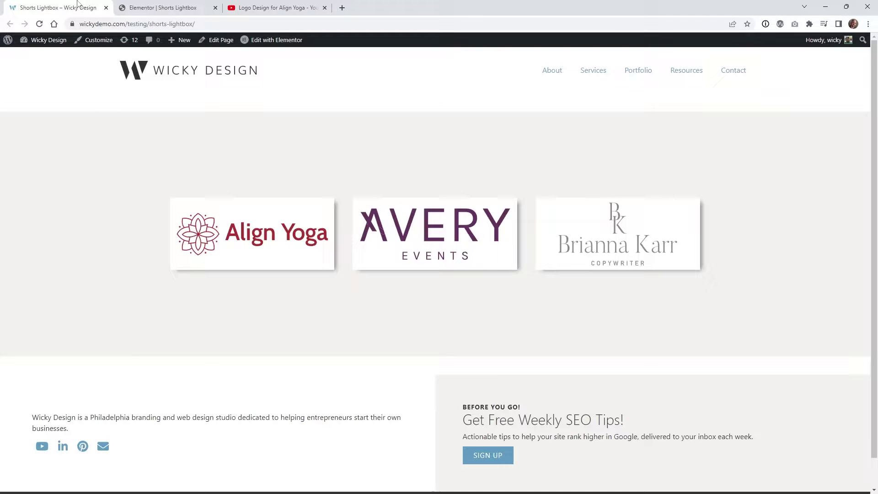
left_click(261, 245)
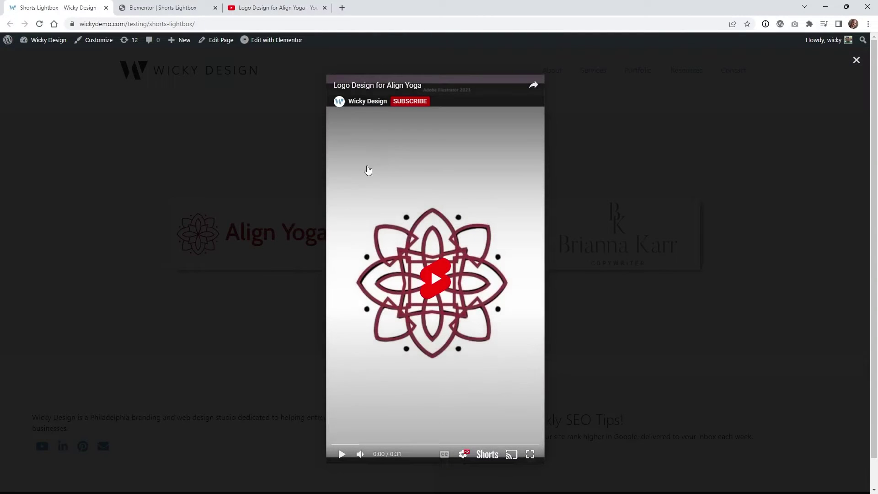
left_click(221, 321)
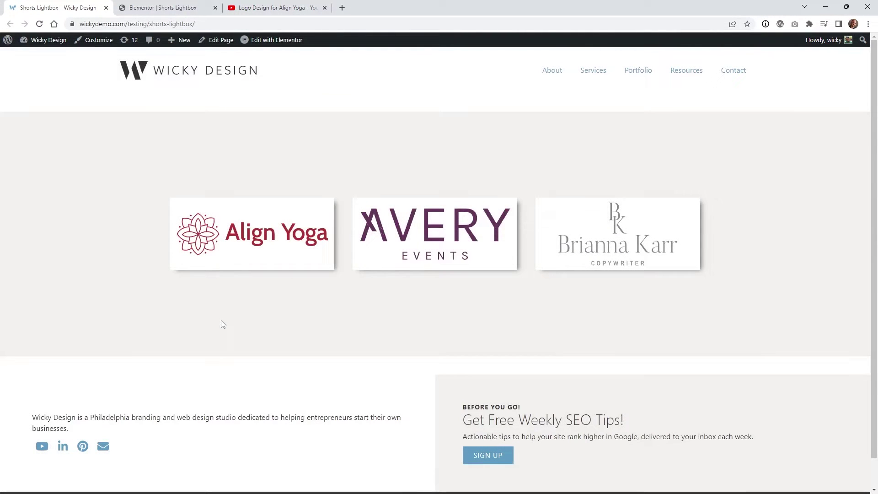
Step: Search for 'video' and drag a Video widget into the first column
left_click(156, 8)
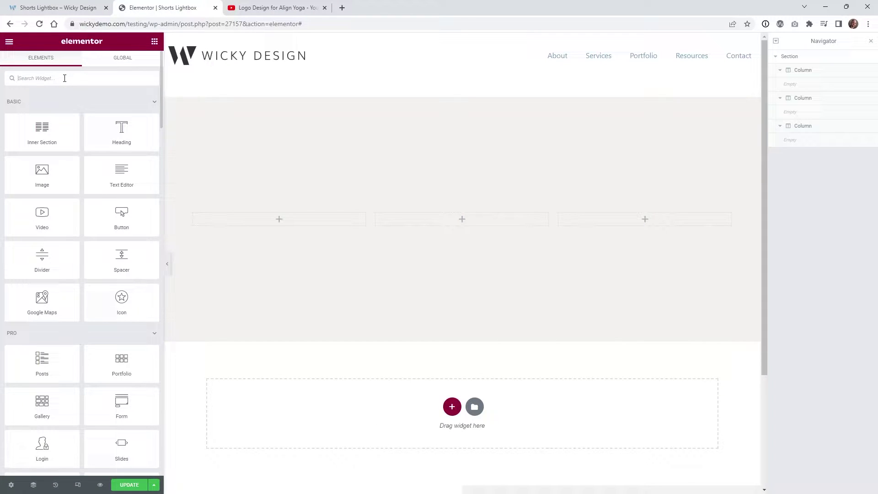
type("video")
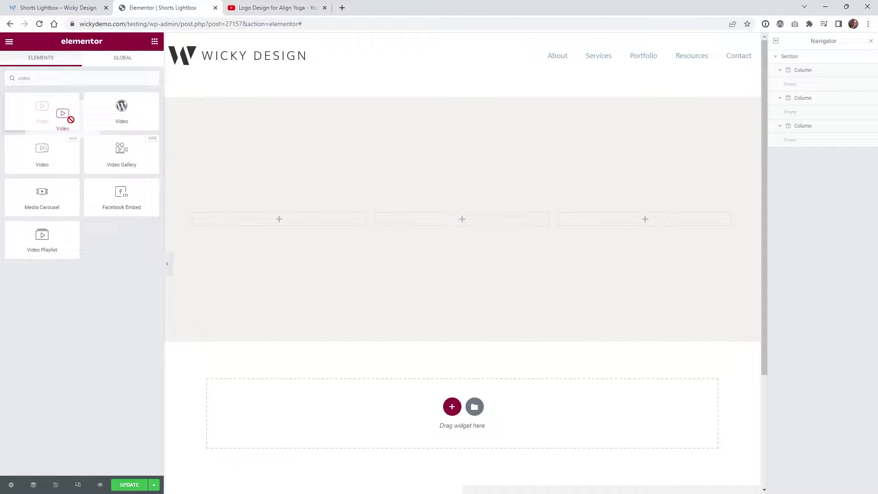
left_click_drag(62, 114, 282, 224)
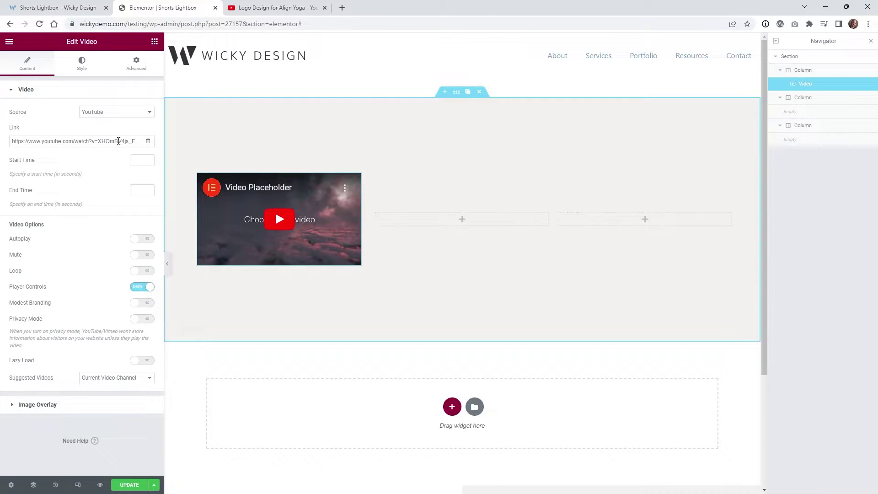
Step: Select the widget's placeholder link text and bring up the Align Yoga Short on YouTube
left_click(74, 141)
left_click_drag(40, 136, 114, 141)
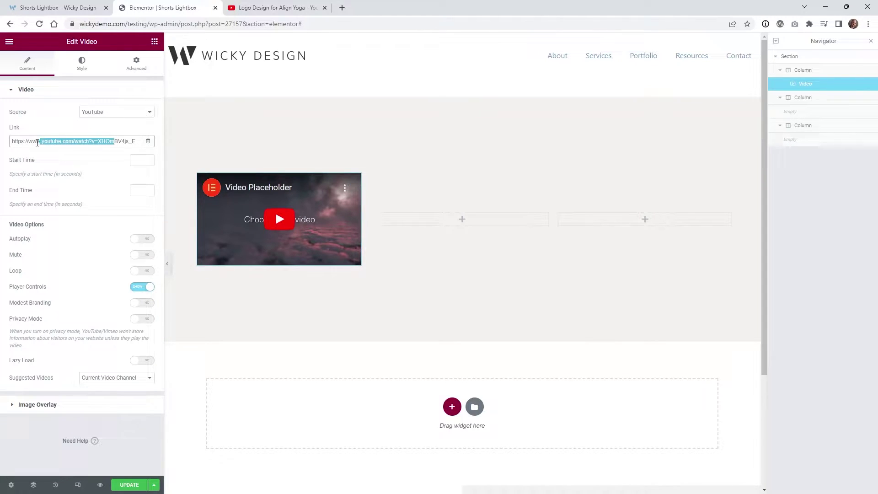
left_click(46, 142)
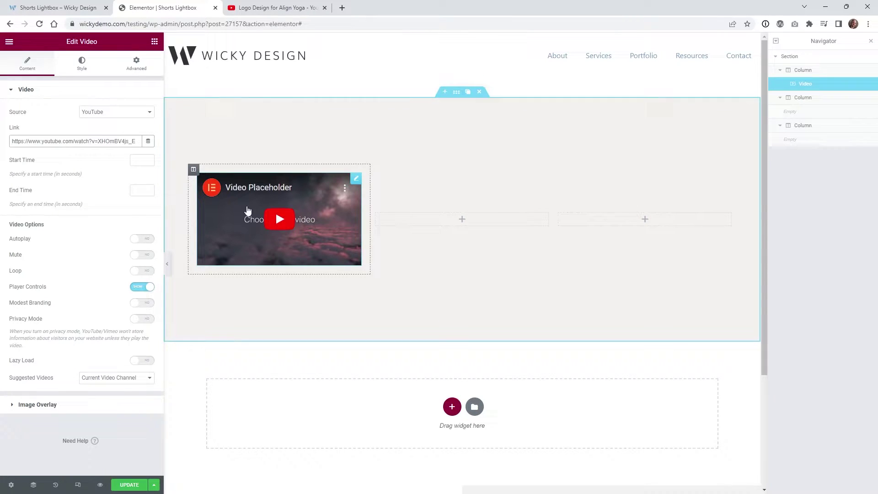
left_click_drag(42, 140, 124, 145)
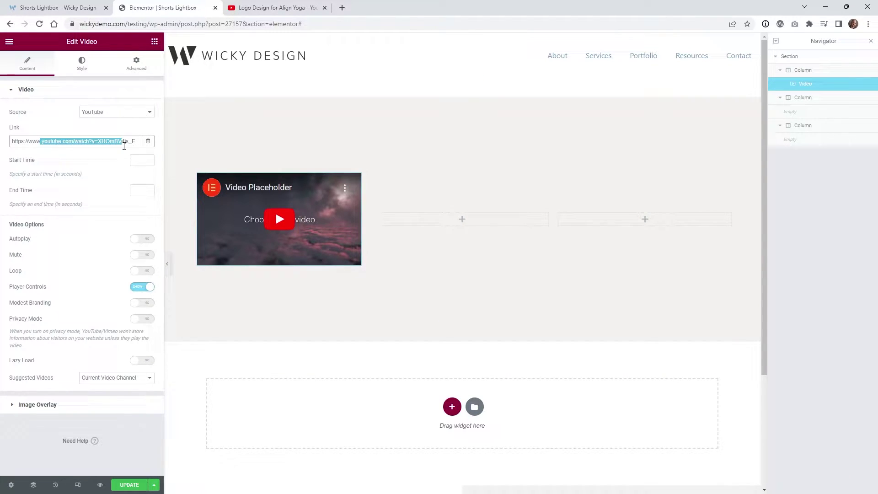
left_click(270, 8)
Step: Copy the Align Yoga Short's video URL from the player's right-click menu
left_click(152, 25)
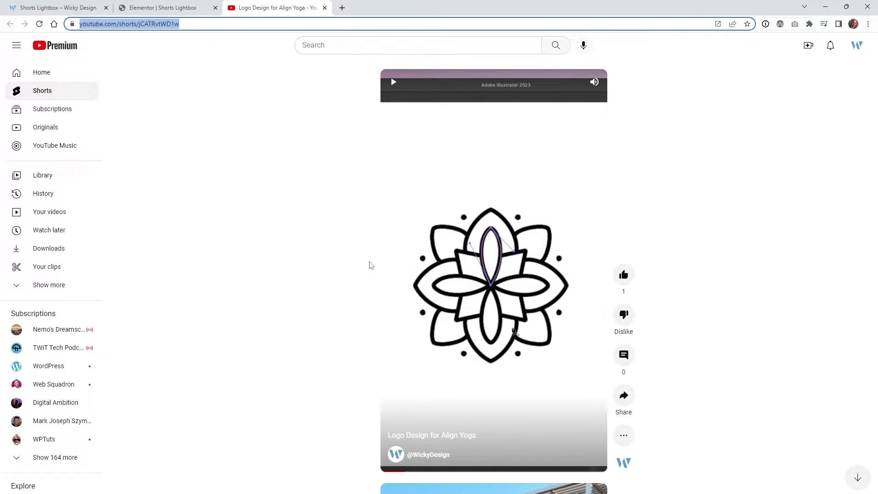
right_click(459, 236)
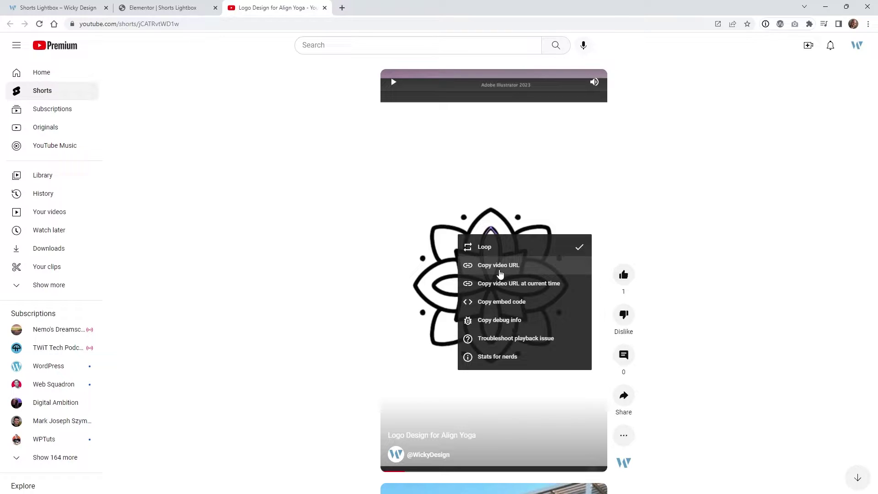
left_click(500, 270)
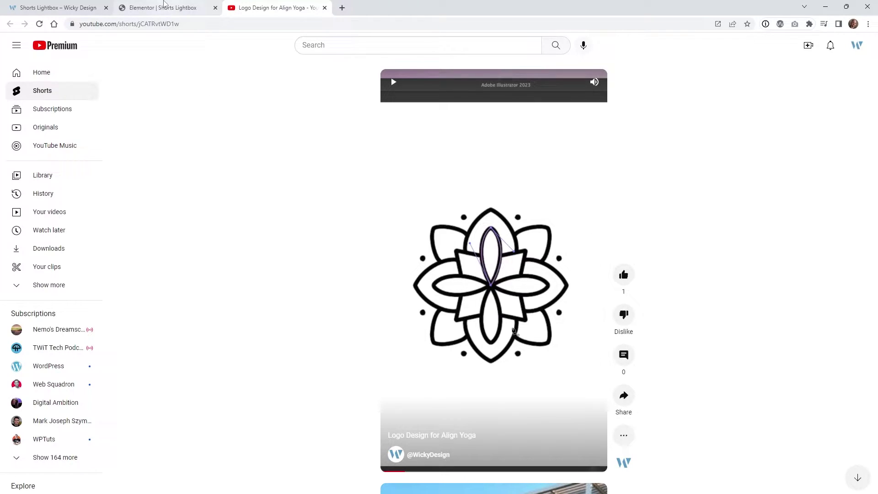
left_click(122, 27)
left_click(150, 26)
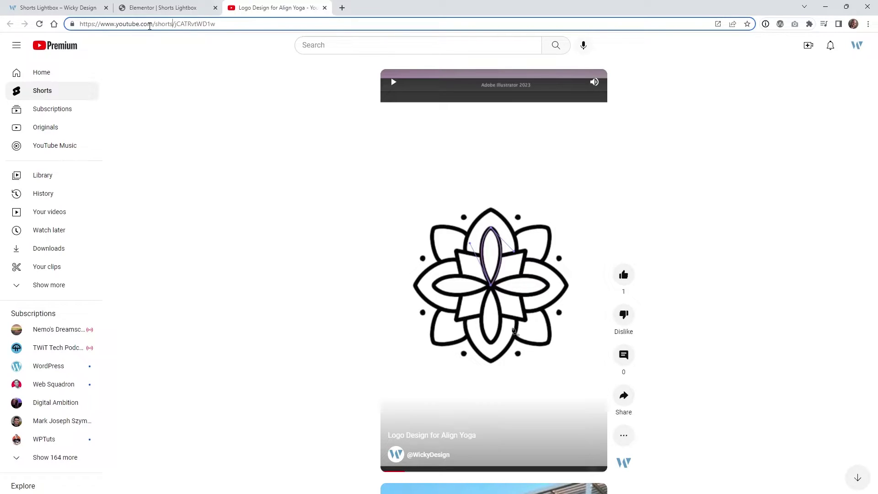
left_click_drag(156, 24, 215, 26)
left_click(182, 23)
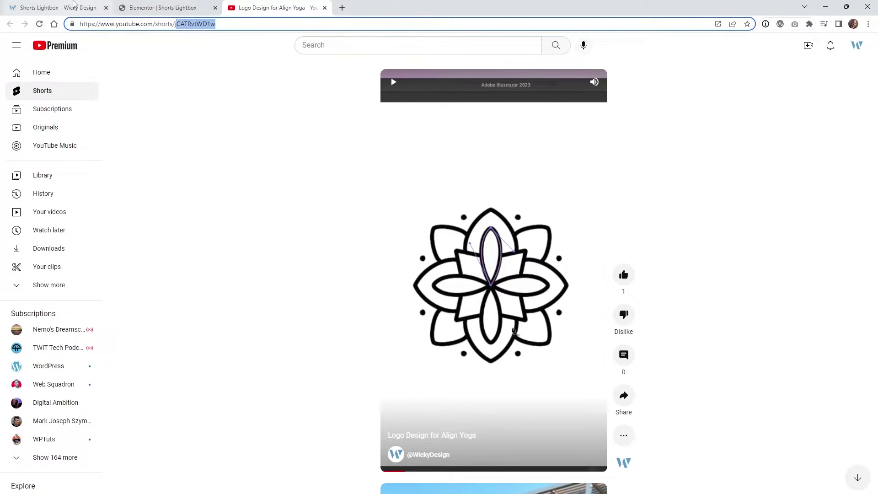
left_click(55, 7)
left_click(154, 6)
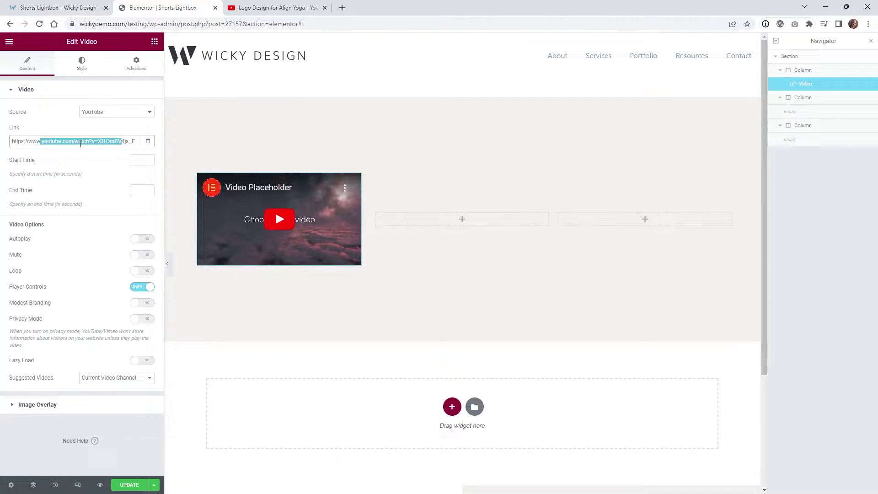
Step: Replace the video widget's link with the copied Align Yoga Shorts URL
left_click(80, 143)
key("ctrl+a")
key("ctrl+v")
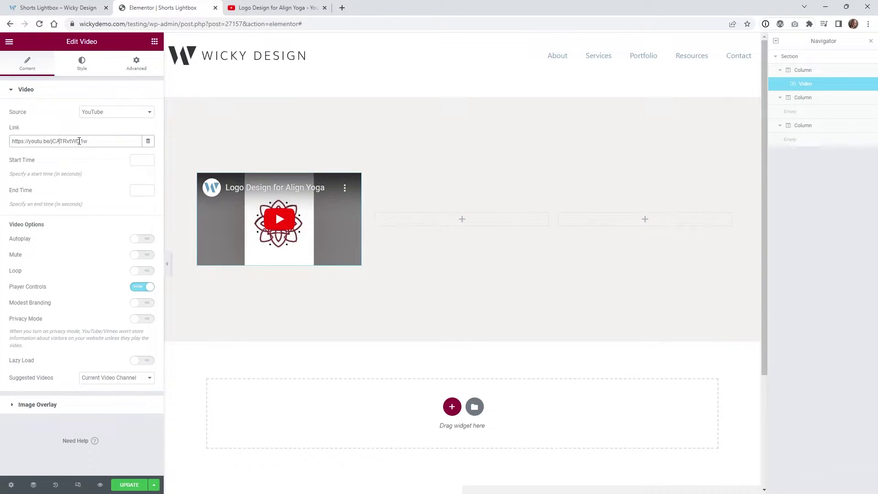
left_click_drag(88, 141, 10, 140)
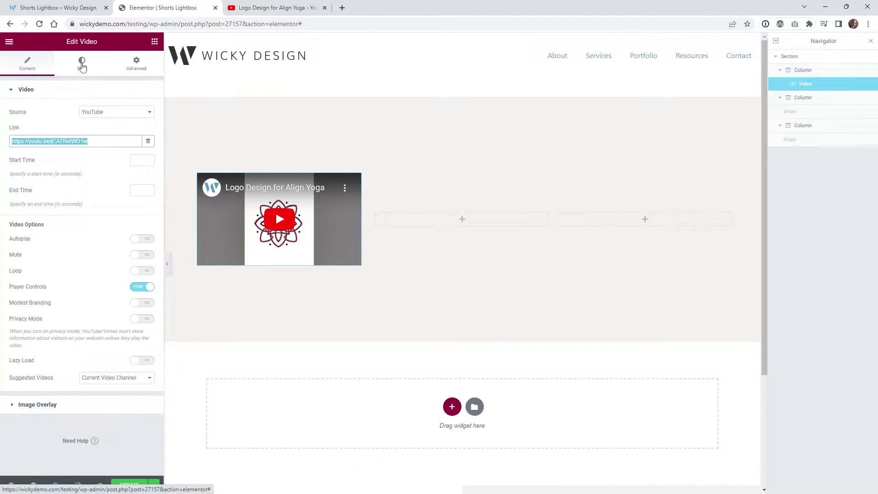
Step: Set the video's aspect ratio to 9:16 in the Style tab
left_click(82, 64)
left_click(100, 112)
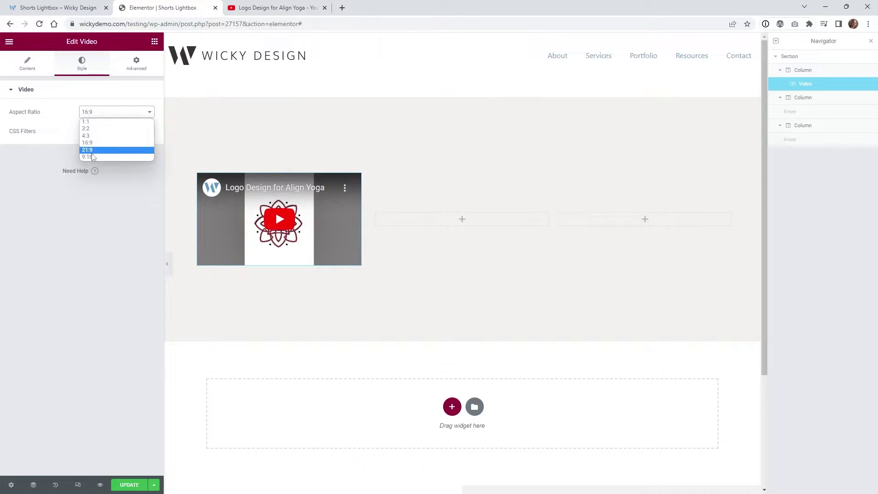
left_click(91, 157)
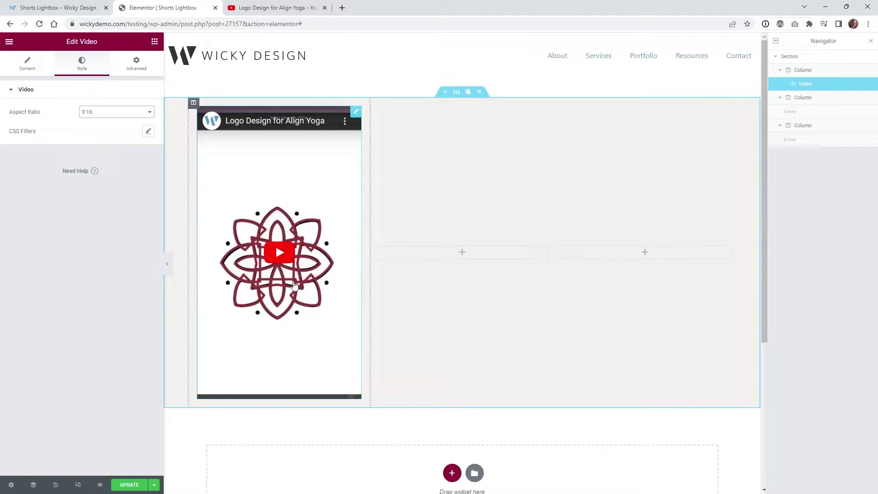
left_click(28, 66)
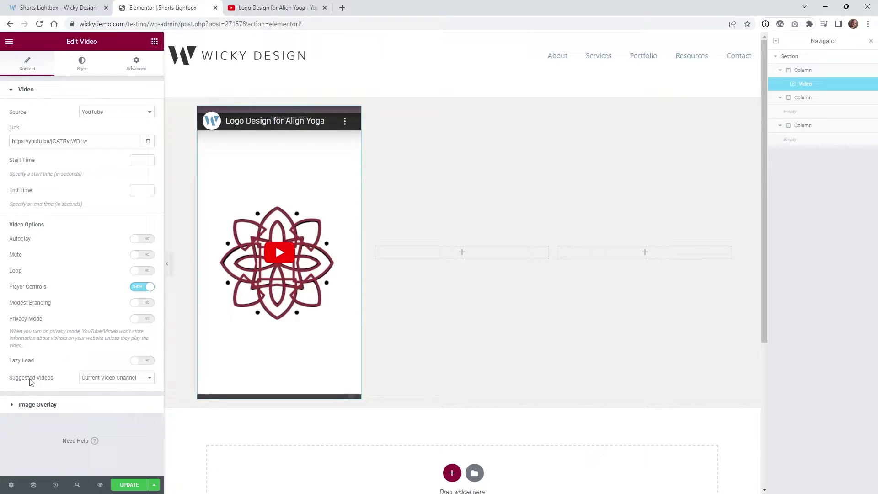
Step: Keep suggested videos on Current Video Channel and turn on the image overlay
left_click(98, 378)
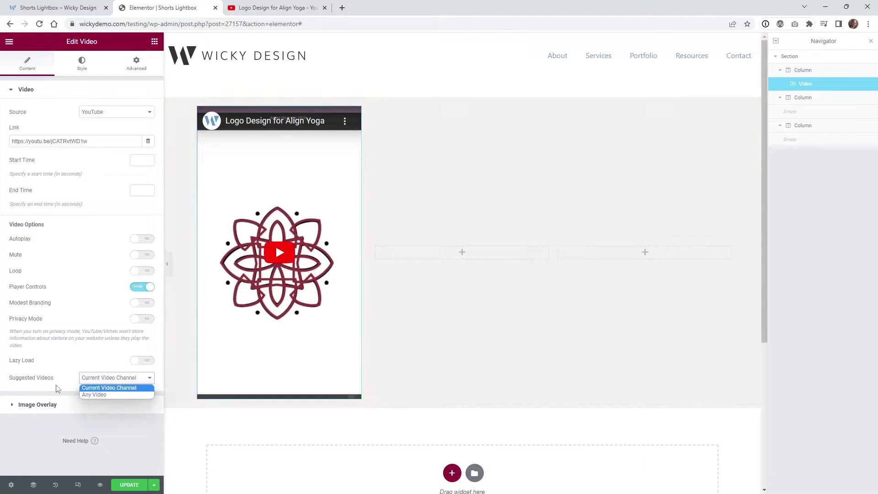
left_click(101, 388)
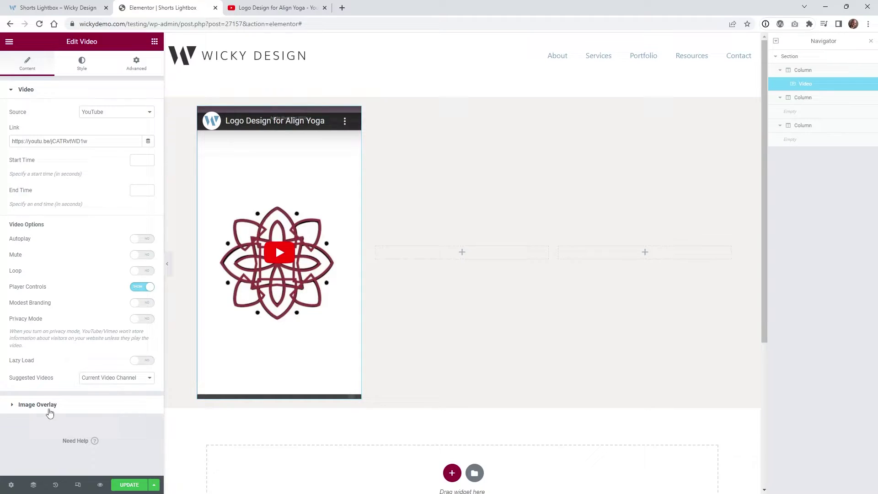
left_click(45, 410)
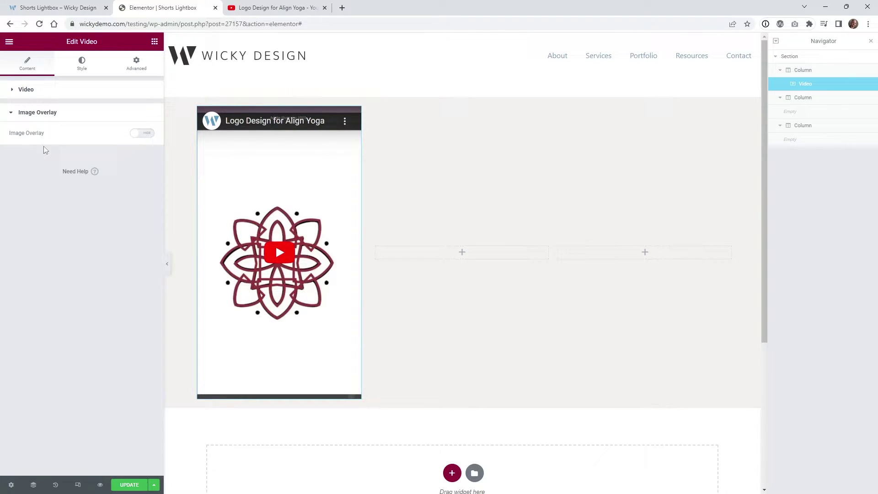
left_click(138, 134)
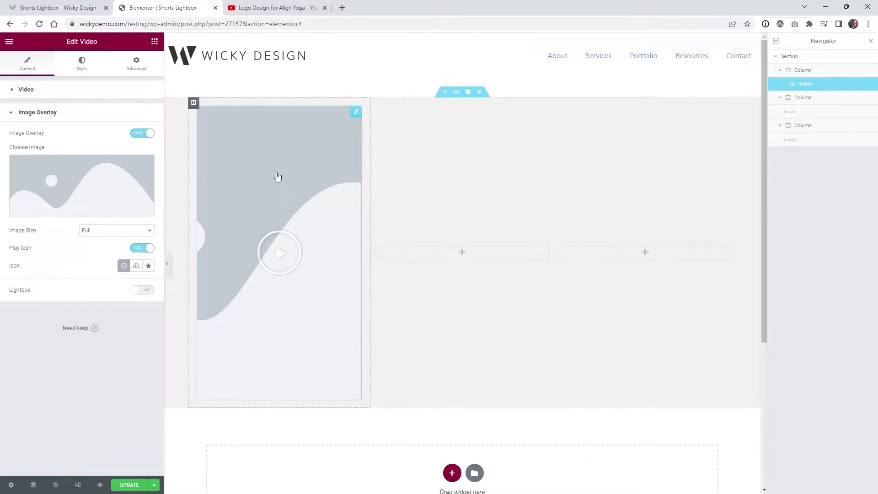
Step: Insert the Align Yoga logo from the Media Library as the overlay image
mouse_move(118, 177)
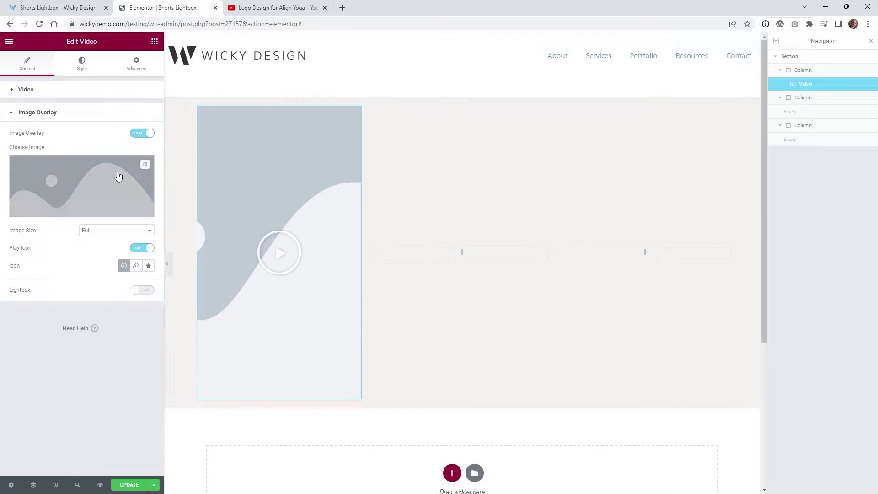
left_click(75, 184)
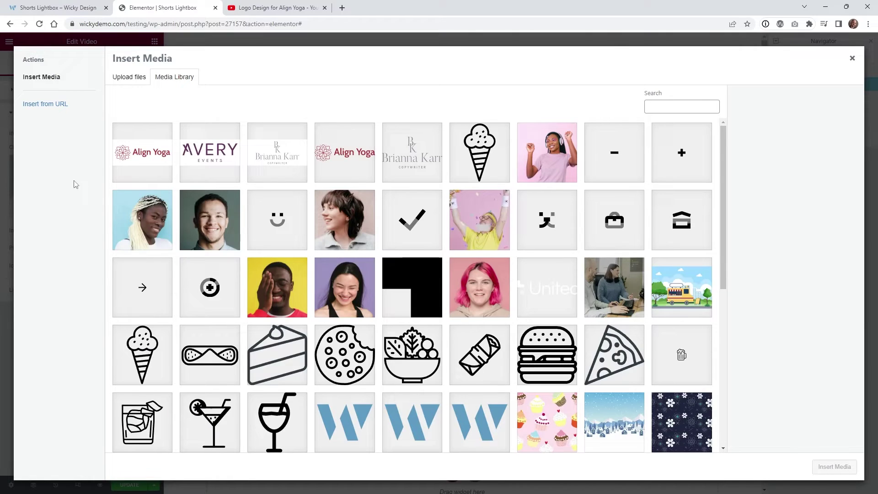
left_click(138, 169)
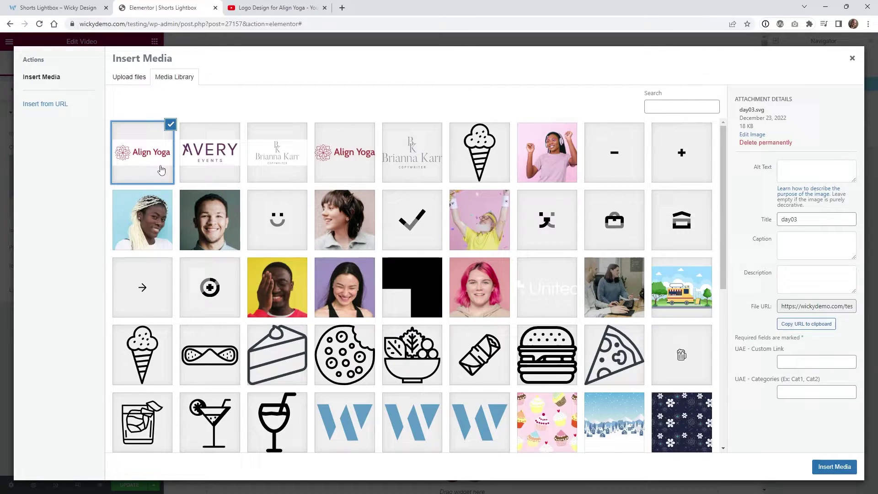
left_click(216, 162)
left_click(262, 156)
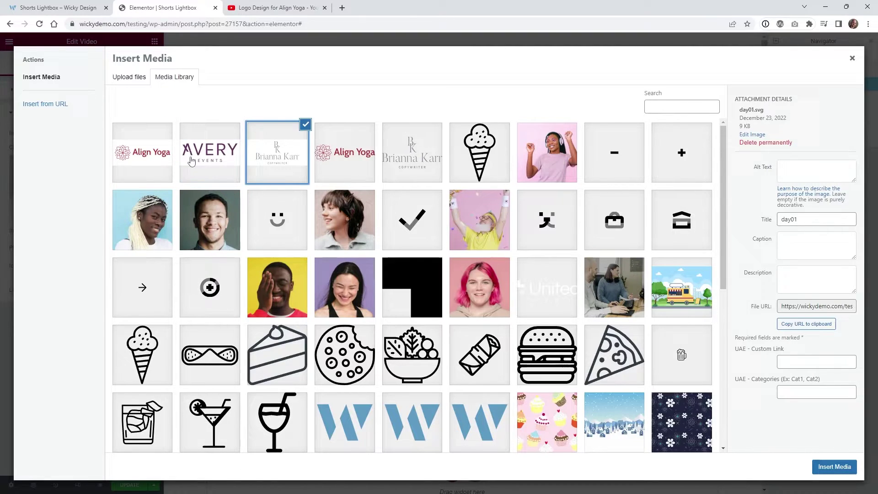
left_click(154, 159)
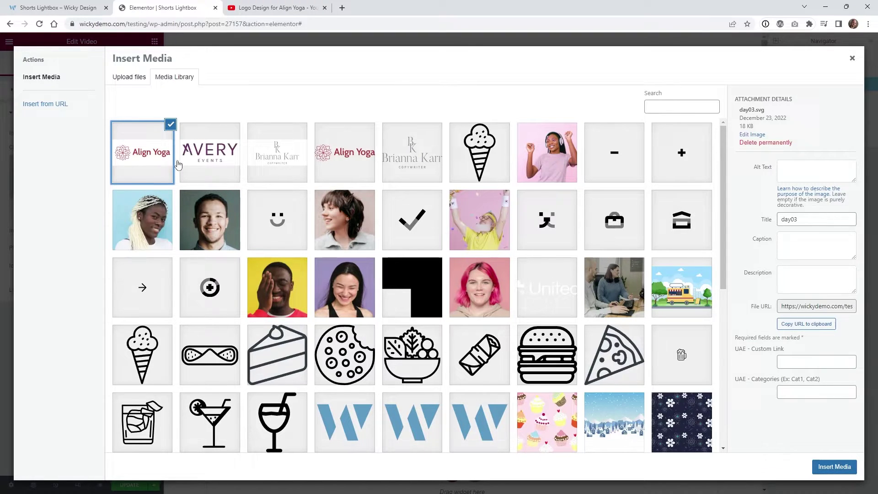
left_click(831, 471)
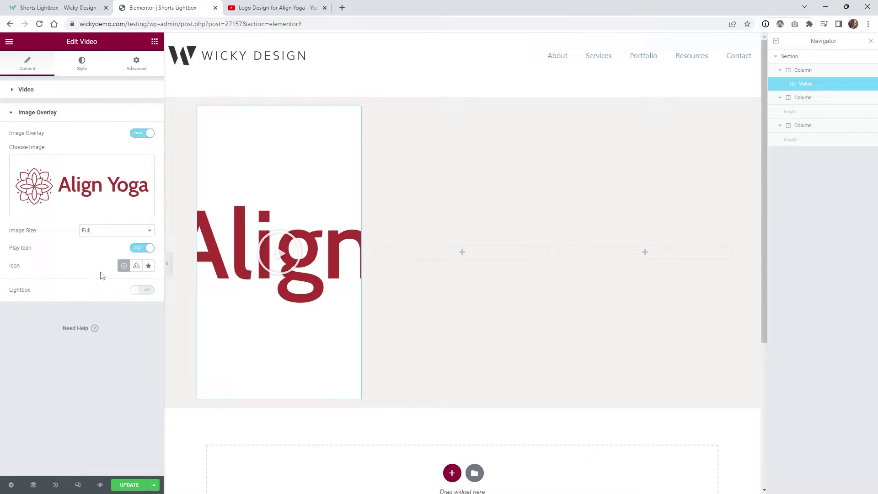
Step: Turn the overlay's Lightbox on and its Play Icon off
left_click(140, 295)
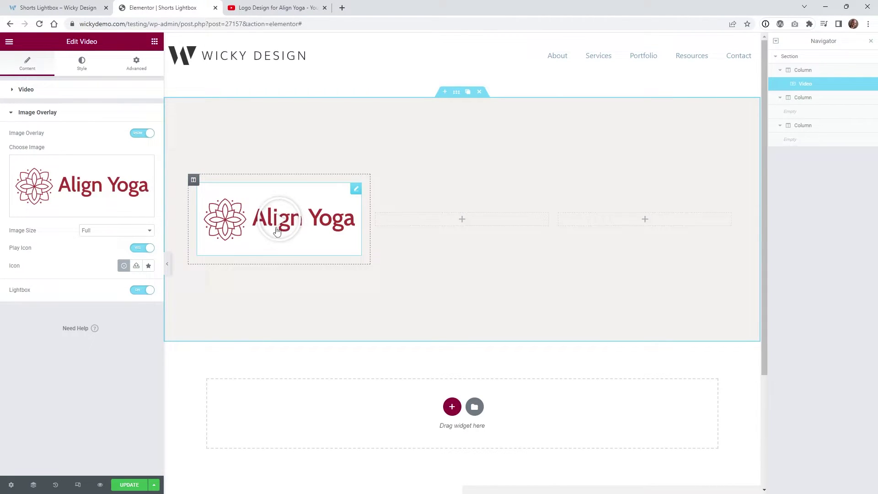
left_click(138, 248)
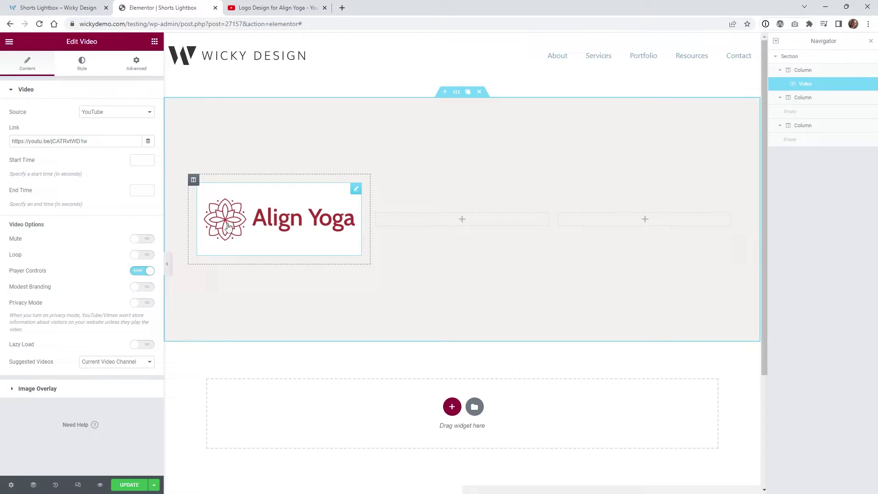
Step: Test the Align Yoga lightbox on the live page, then open DevTools and narrow the page
left_click(269, 224)
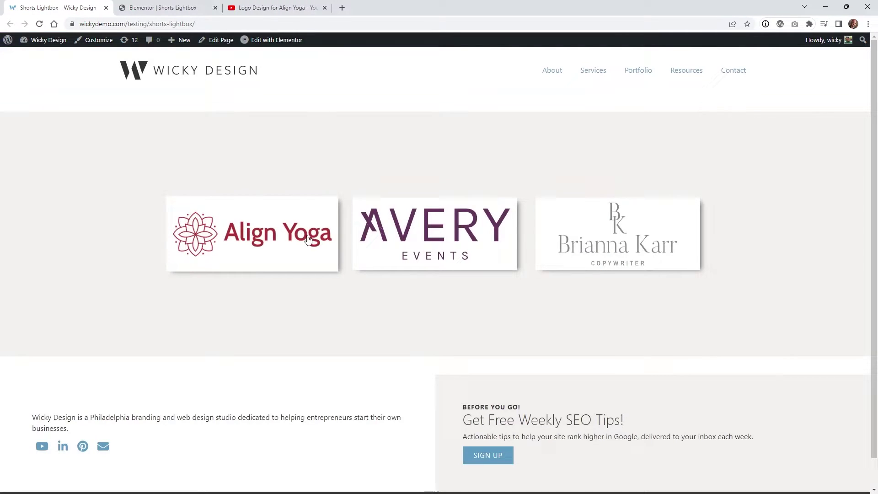
left_click(249, 250)
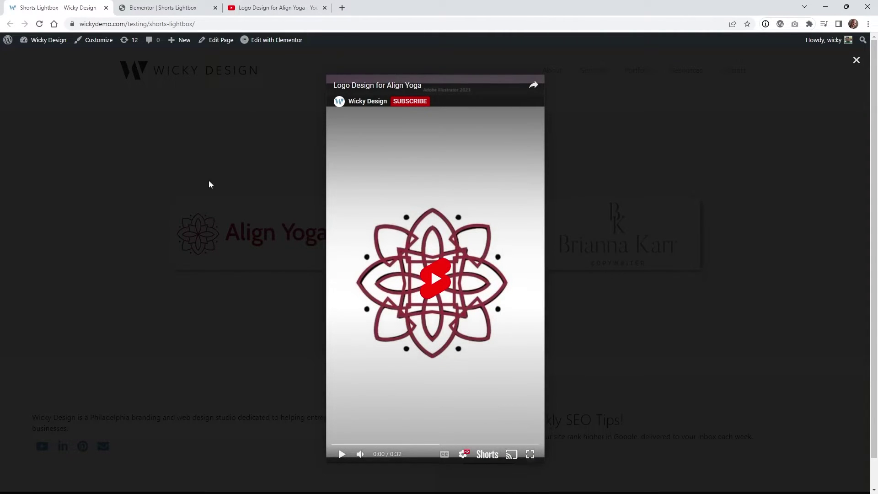
left_click(201, 8)
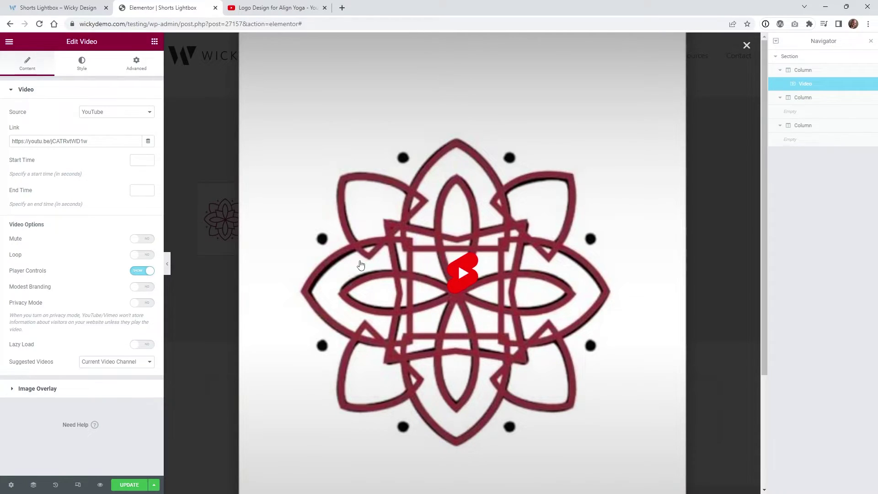
left_click(92, 7)
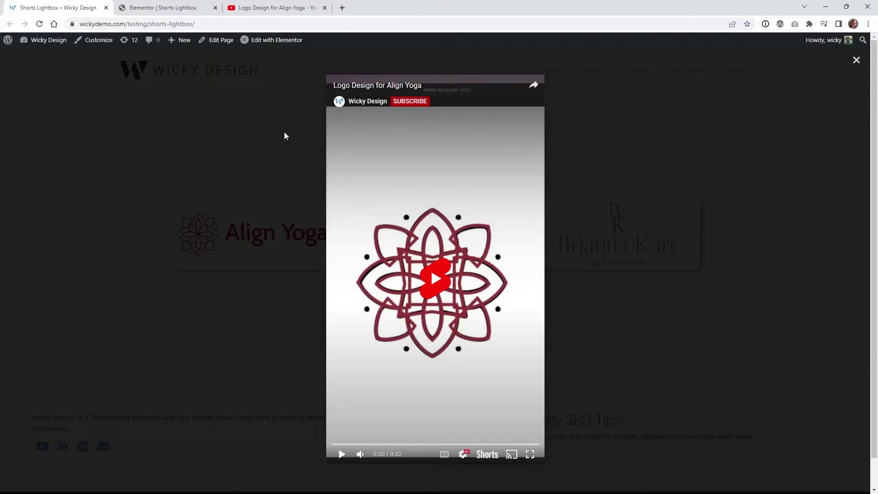
key("ctrl+shift+i")
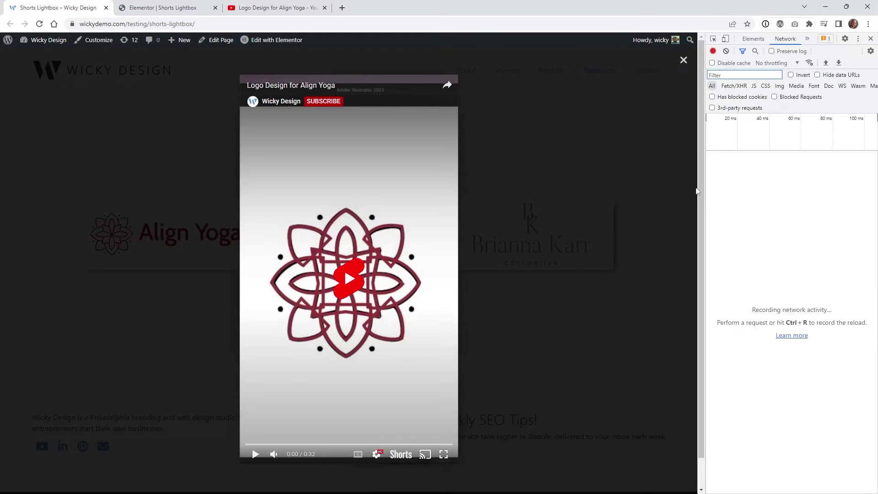
left_click_drag(700, 195, 638, 246)
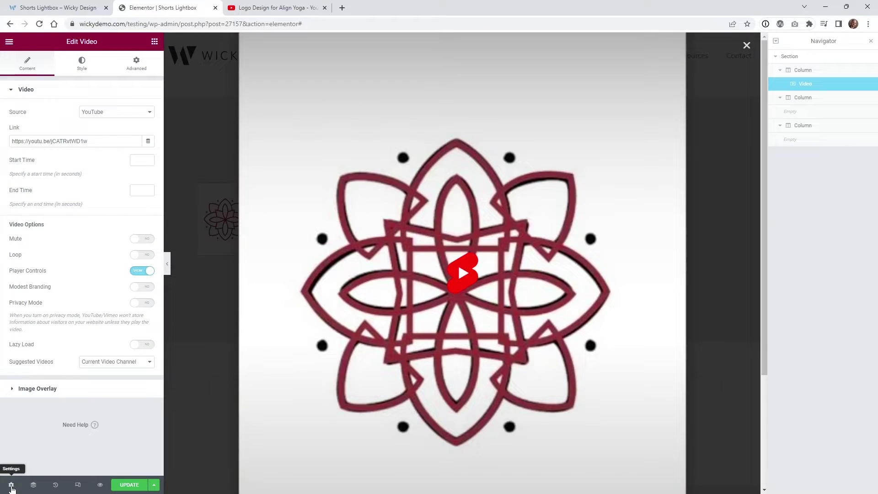
left_click(11, 485)
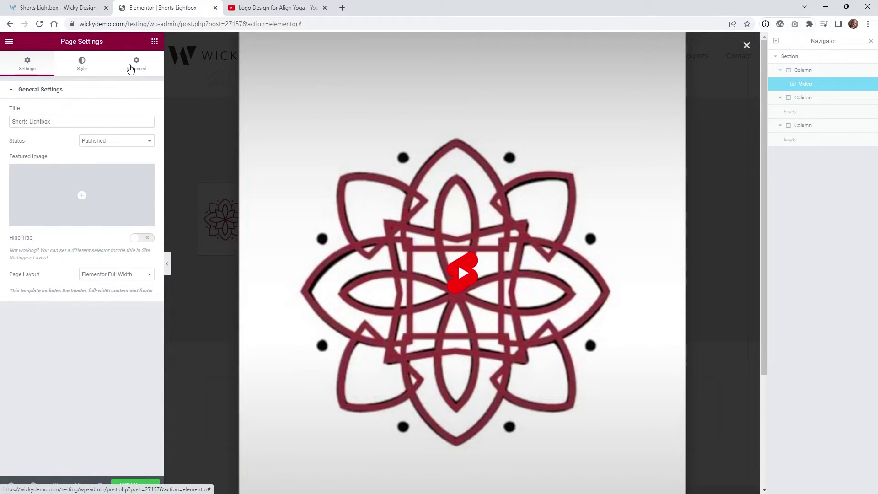
left_click(131, 68)
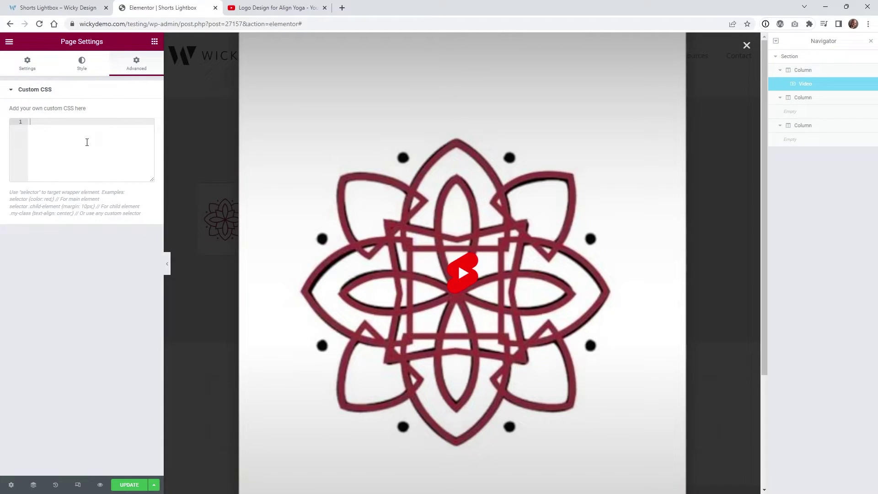
left_click(10, 486)
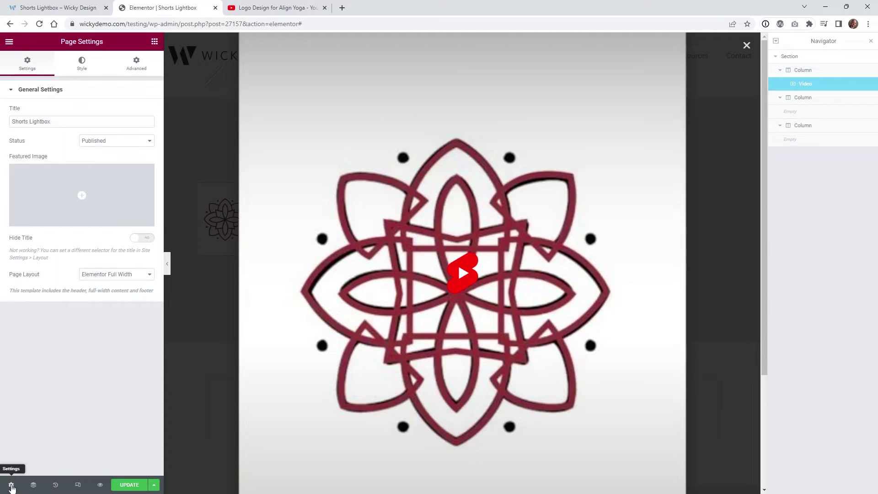
left_click(135, 65)
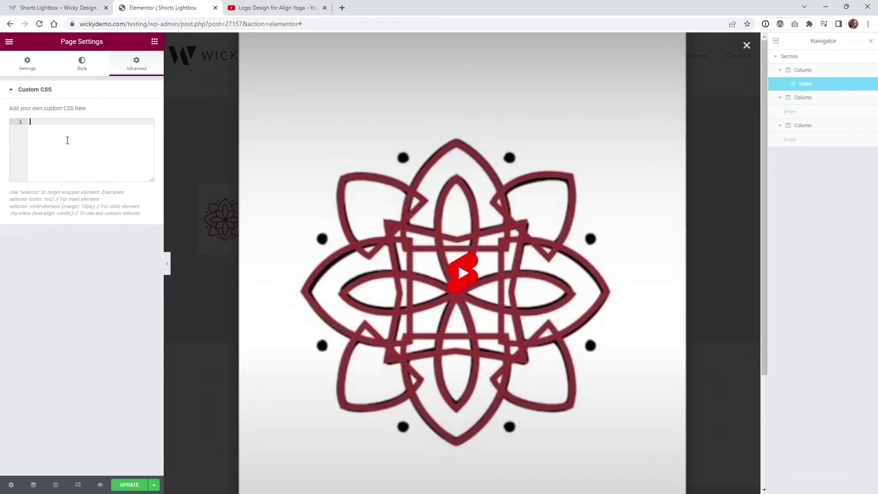
type(".elementor-lightbox .elementor-aspect-ratio-916 .elementor-video-container {height:849px;width:478px;}   body[data-elementor-device-mode=\"mobile\"] .elementor-lightbox .elementor-aspect-ratio-916 .elementor-video-container {height:568px; width:320px;}")
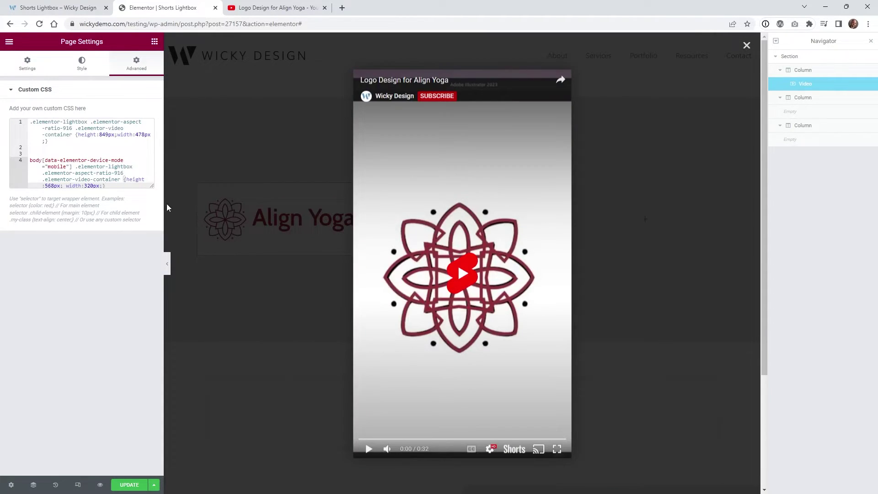
left_click_drag(163, 203, 306, 205)
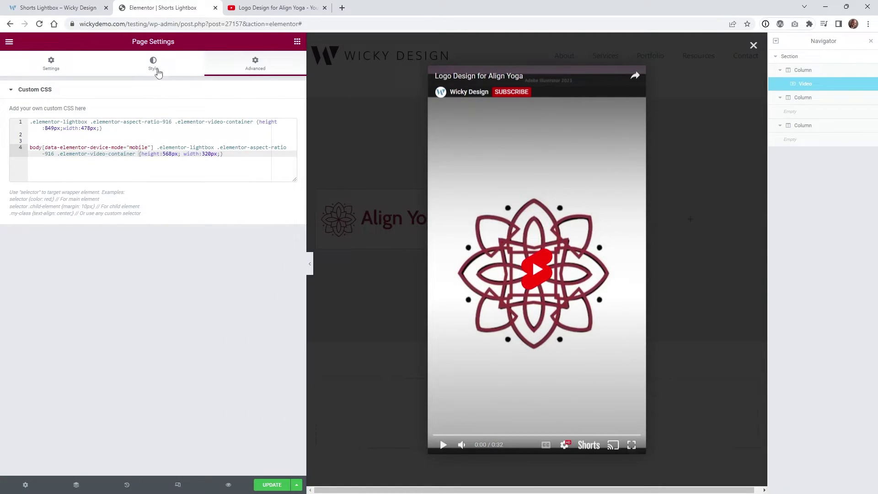
mouse_move(308, 176)
left_mouse_down()
mouse_move(232, 174)
mouse_move(307, 164)
left_mouse_up()
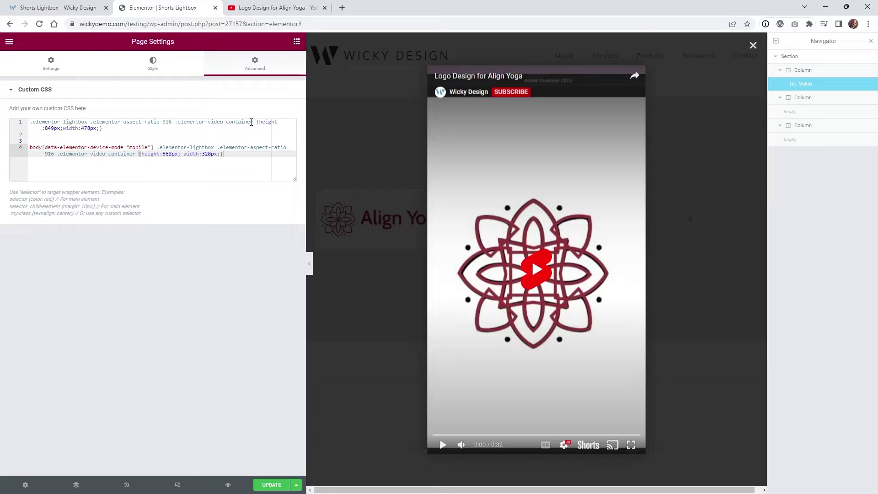
left_click_drag(253, 123, 22, 119)
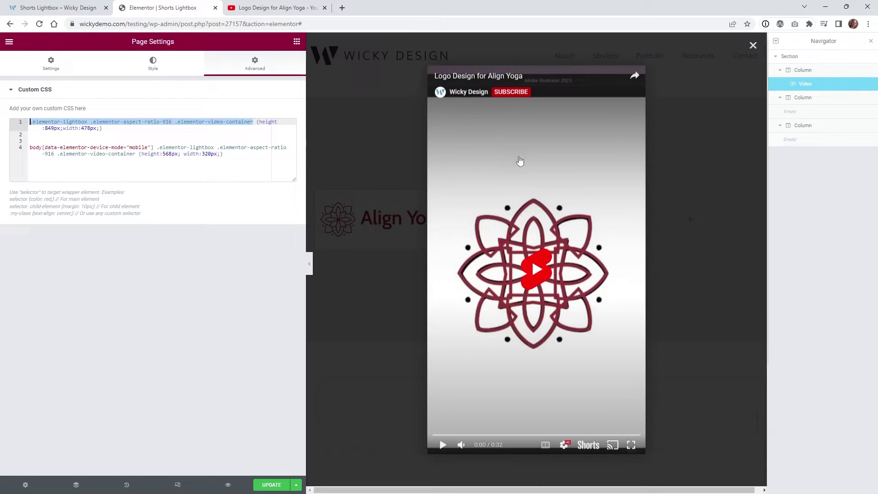
left_click(159, 123)
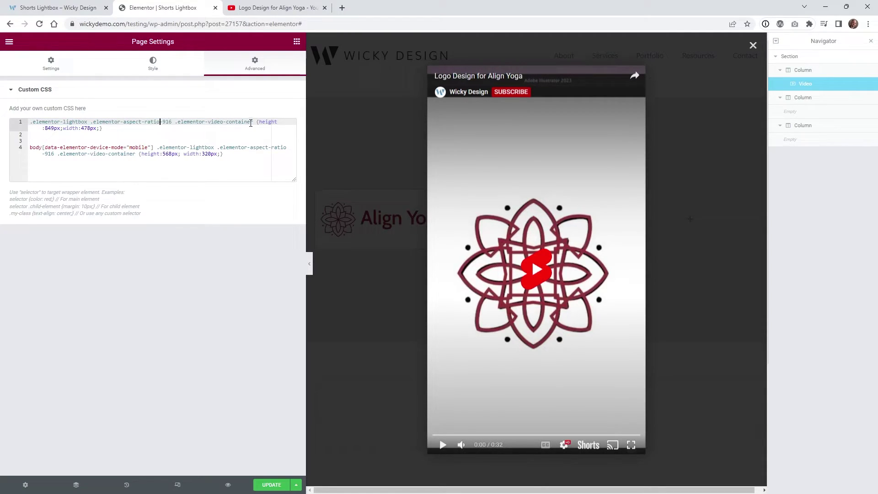
left_click_drag(253, 122, 19, 120)
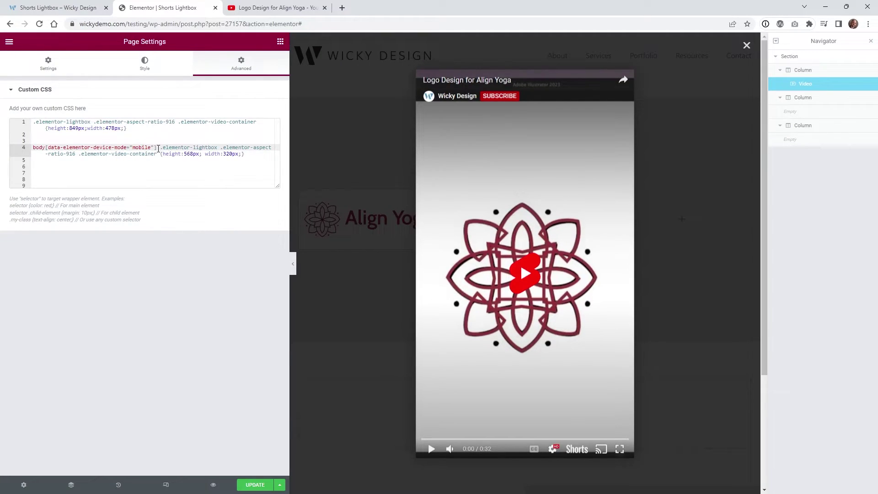
left_click_drag(159, 149, 20, 149)
left_click(175, 155)
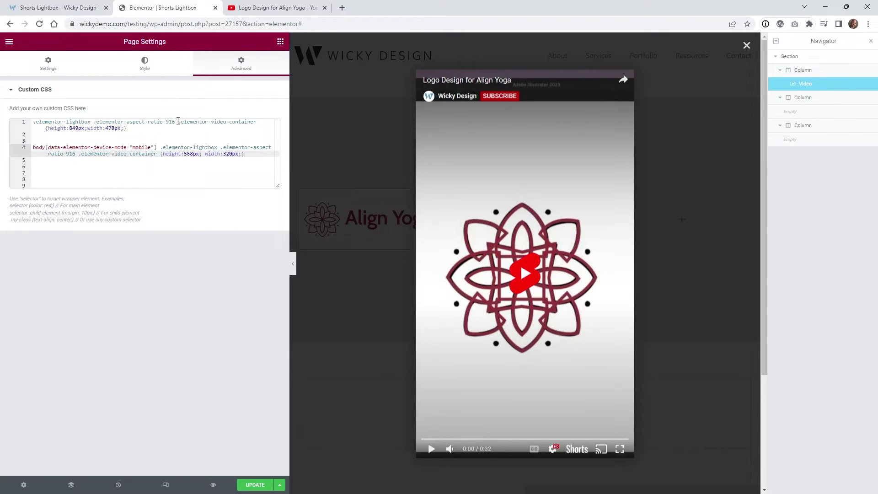
left_click_drag(53, 128, 123, 128)
left_click(201, 154)
left_click(179, 478)
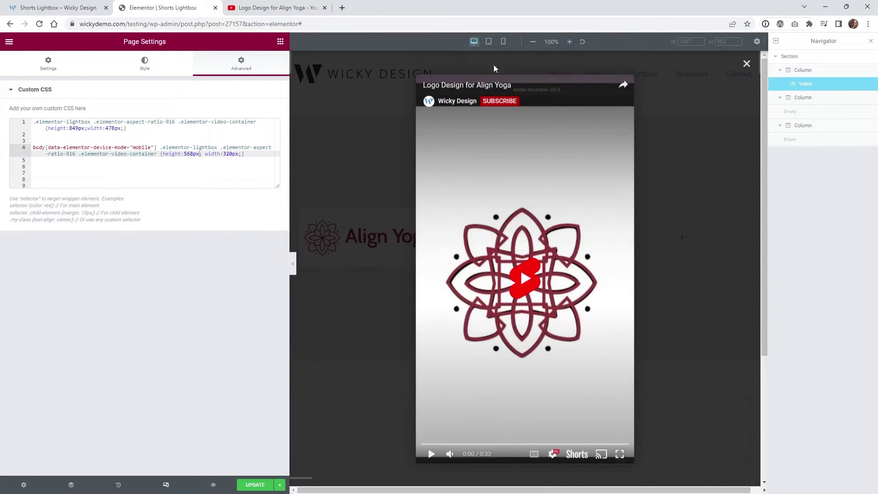
left_click(489, 43)
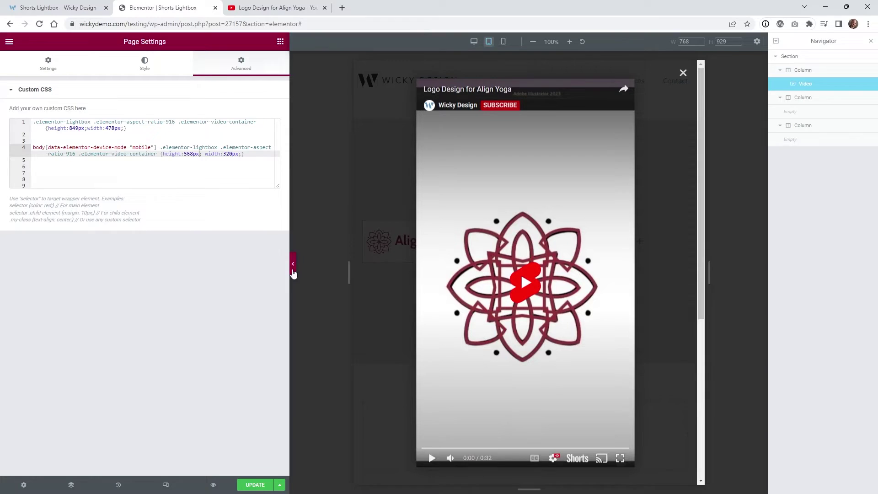
left_click(293, 269)
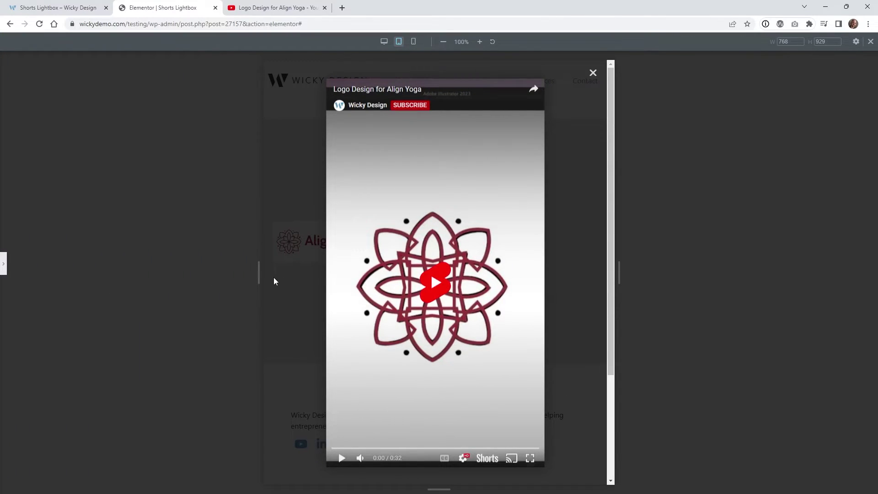
mouse_move(260, 274)
left_mouse_down()
mouse_move(23, 285)
mouse_move(108, 294)
mouse_move(259, 282)
left_mouse_up()
left_click(413, 41)
left_click_drag(352, 230, 110, 266)
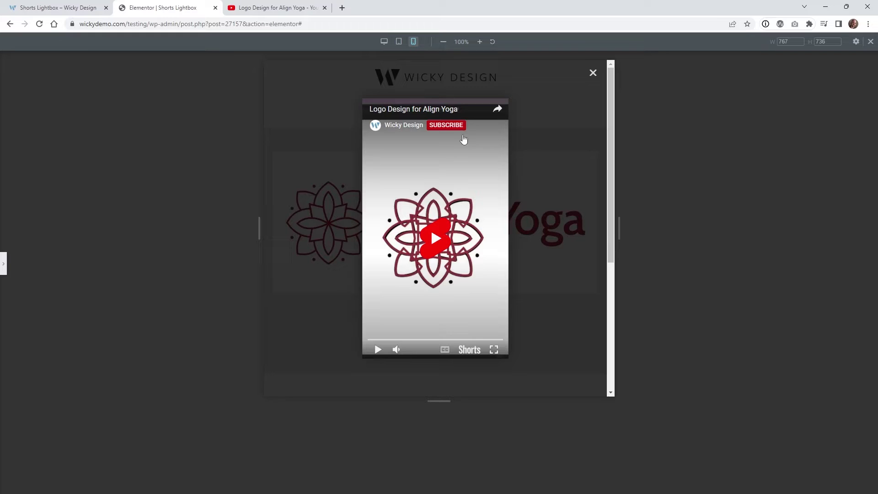
left_click(398, 41)
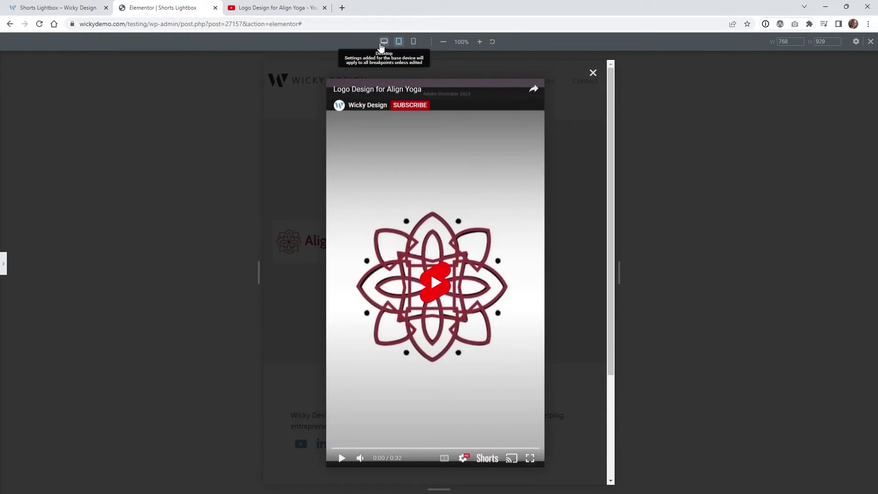
left_click(382, 42)
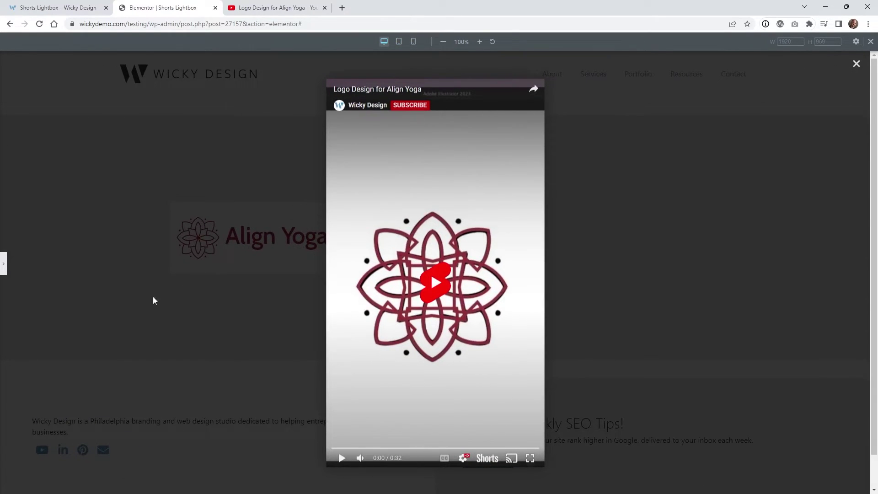
left_click(4, 269)
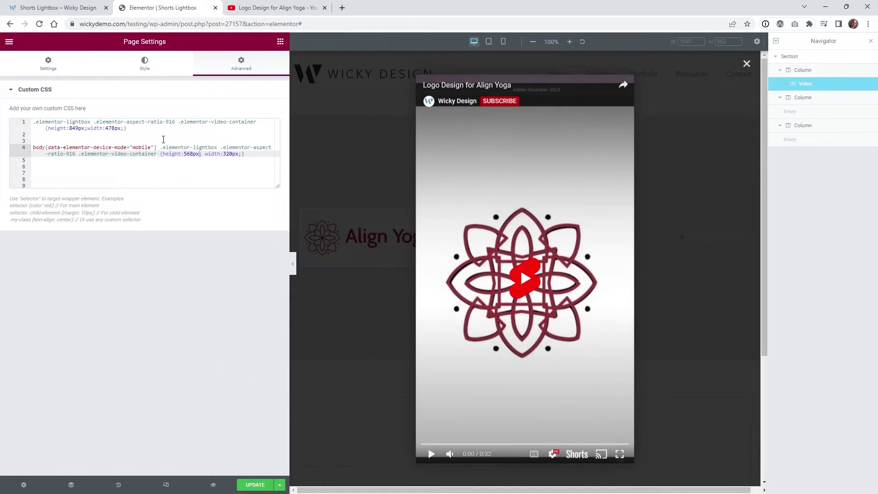
Step: Highlight the line 4 mobile selector in the CSS and save the page
left_click(76, 128)
left_click_drag(59, 129, 126, 129)
left_click_drag(181, 153, 224, 154)
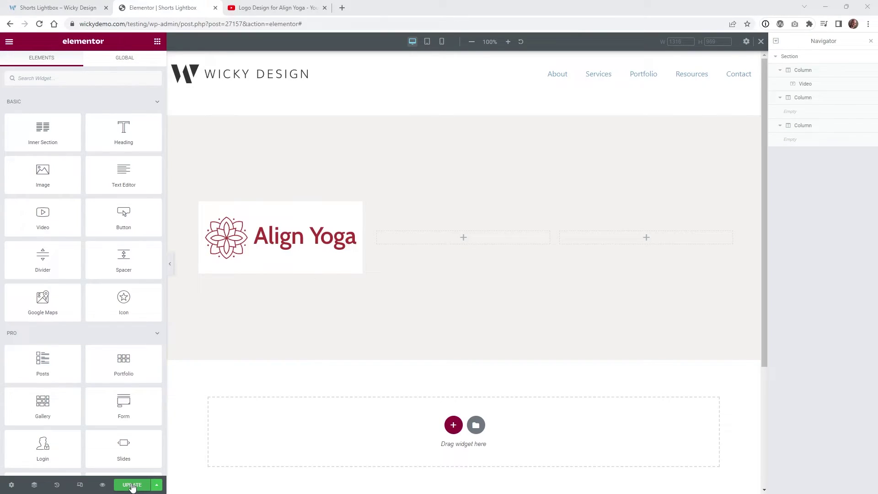
left_click(132, 486)
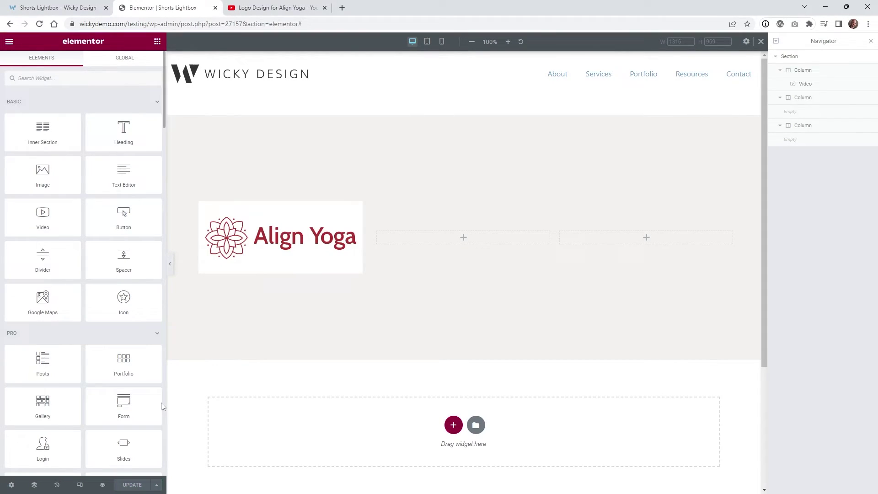
Step: Reload the live page and play the Align Yoga Short in its lightbox, skipping to 0:07
left_click(45, 13)
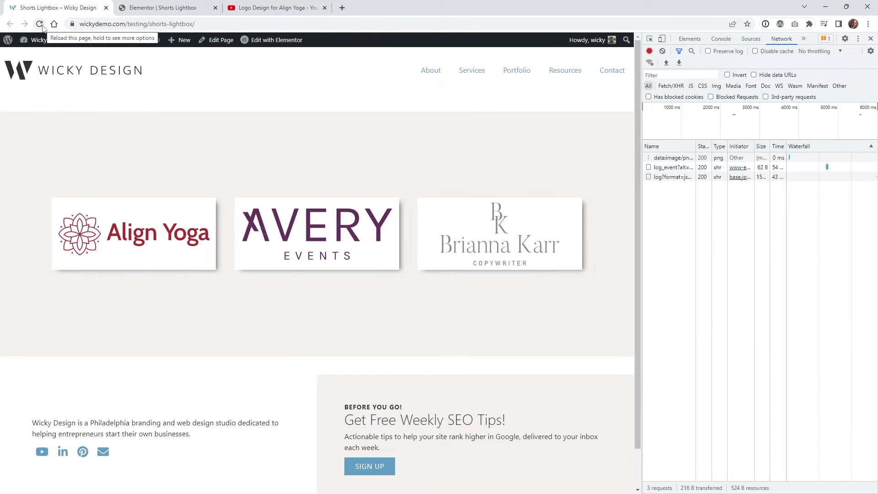
left_click(41, 26)
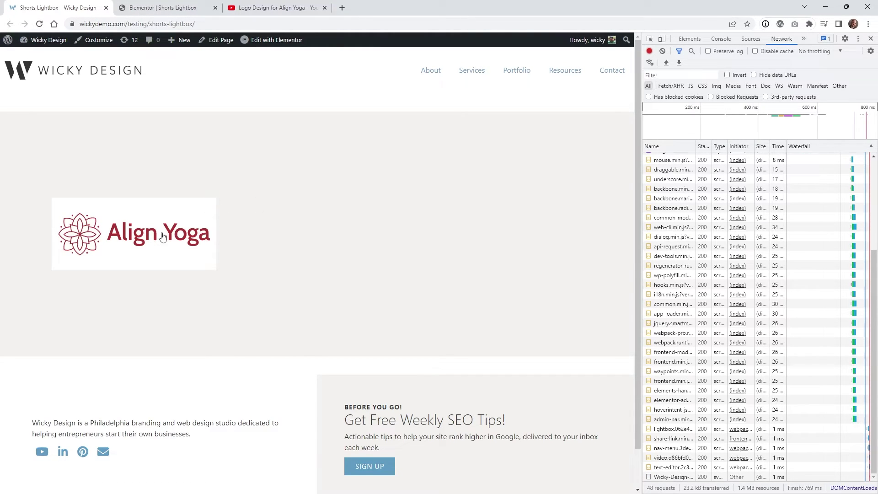
left_click(720, 39)
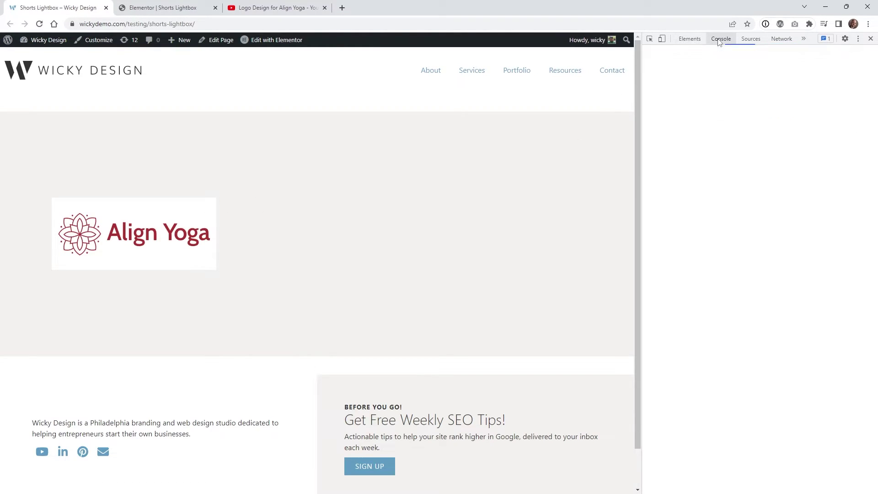
left_click(157, 241)
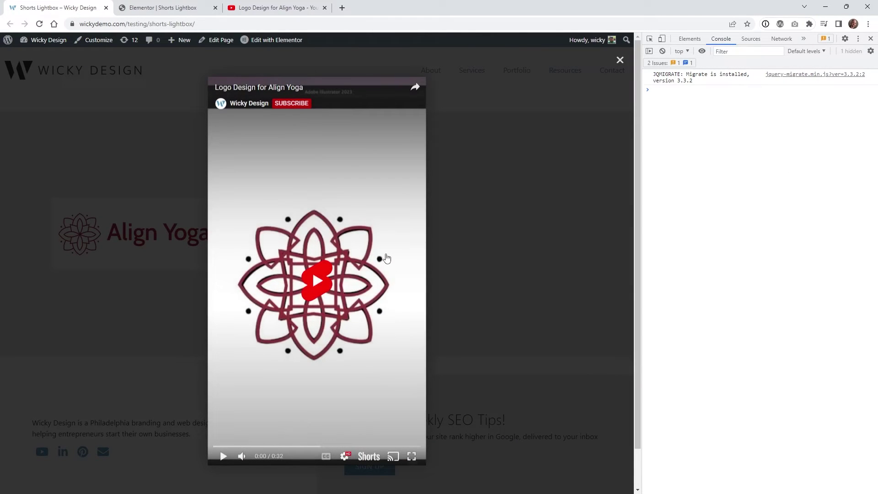
left_click(310, 278)
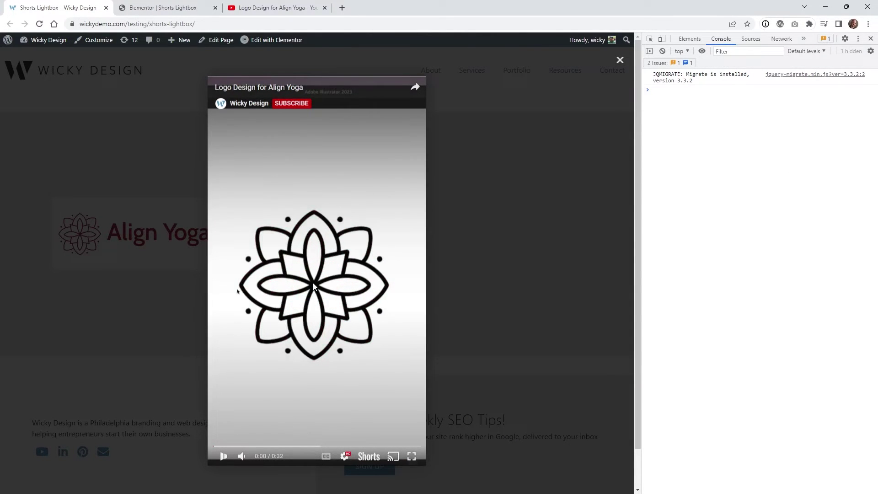
left_click(258, 435)
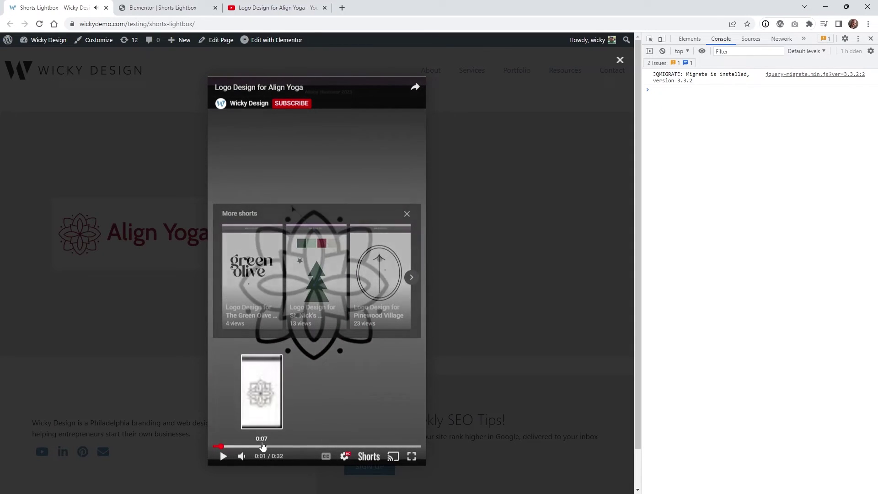
left_click(260, 446)
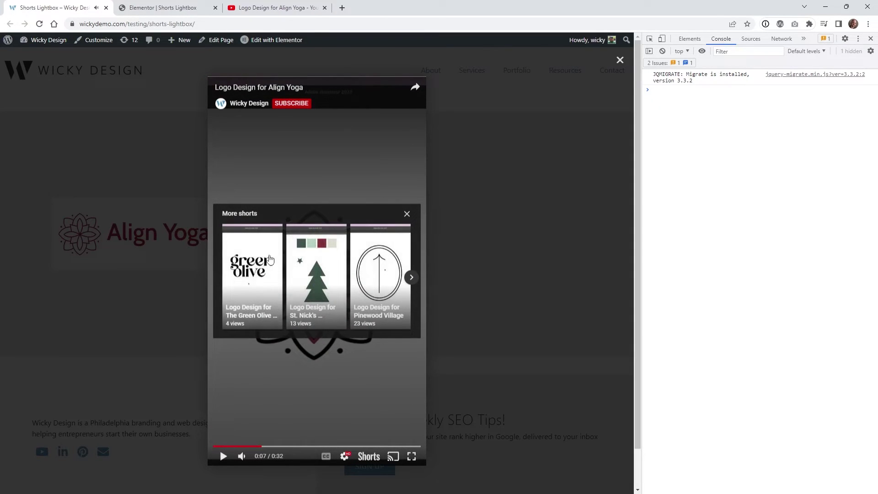
Step: Browse the More shorts suggestions, test a narrower width, then close DevTools and the lightbox
left_click(412, 279)
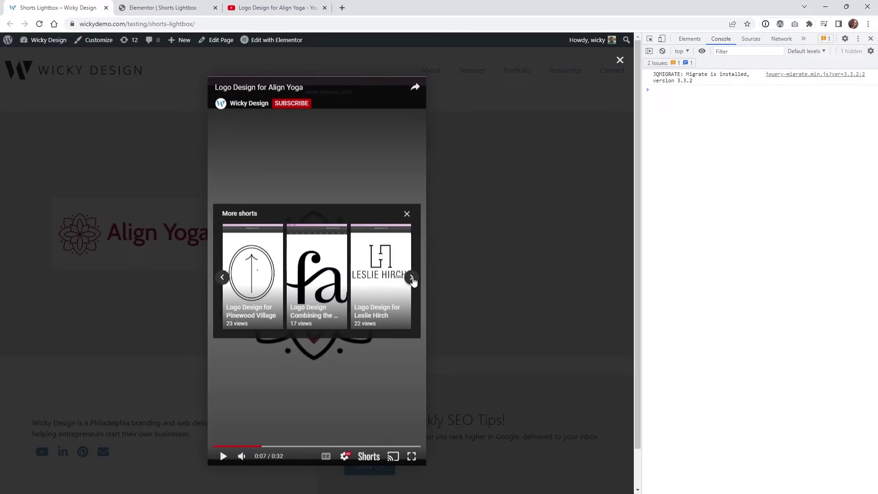
left_click(413, 280)
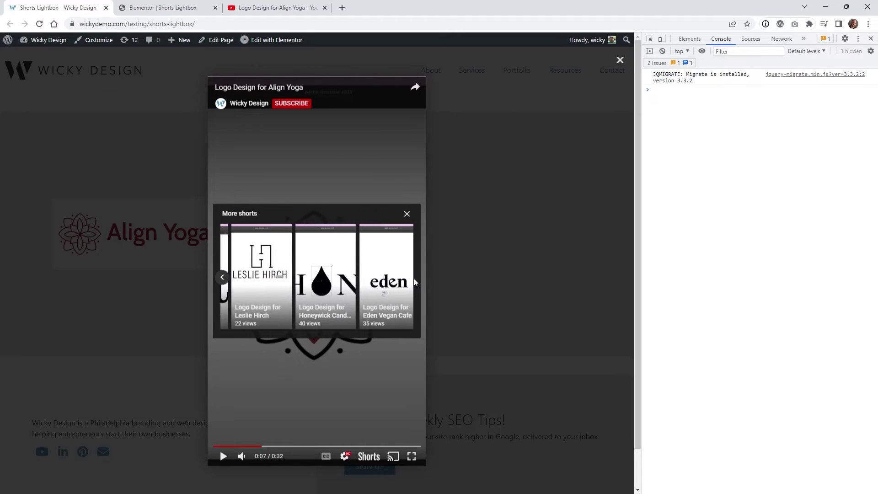
left_click(407, 214)
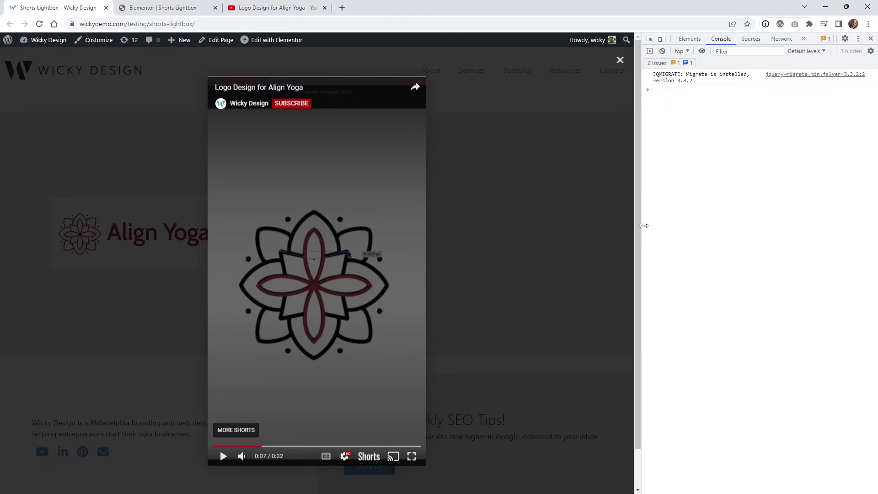
left_click_drag(643, 225, 594, 277)
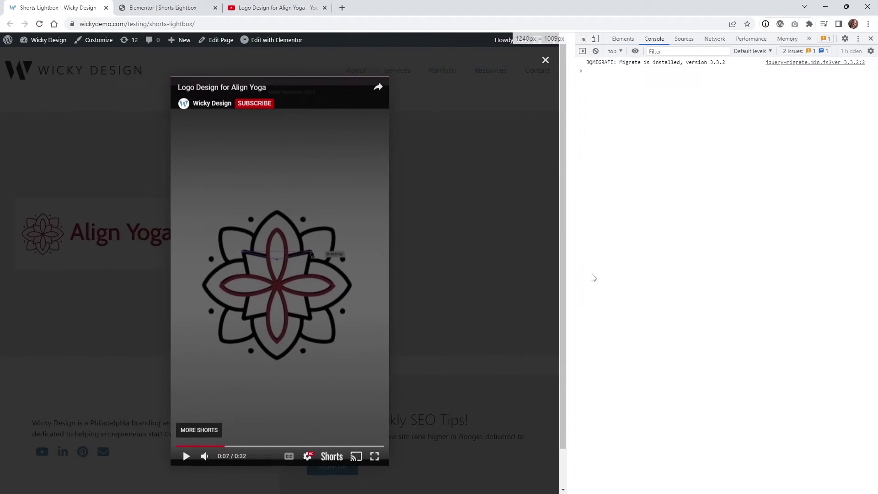
left_click(871, 39)
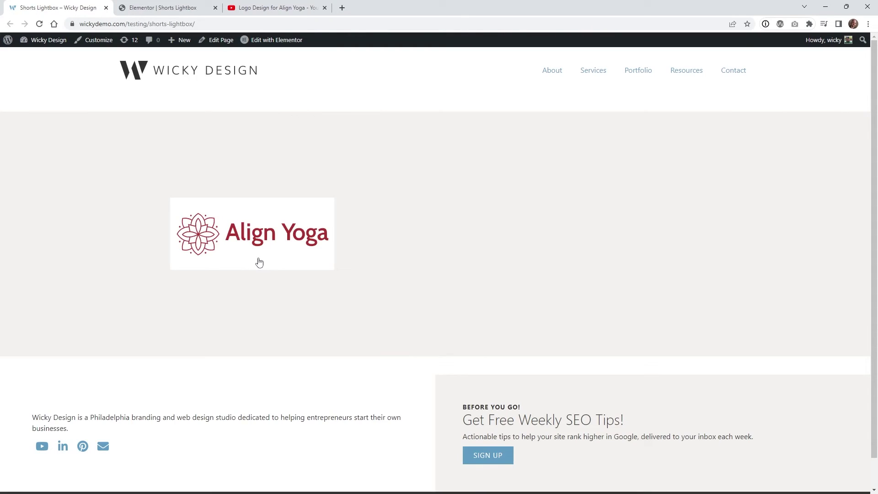
Step: Duplicate the Align Yoga video into the middle column, then delete the copy
left_click(205, 6)
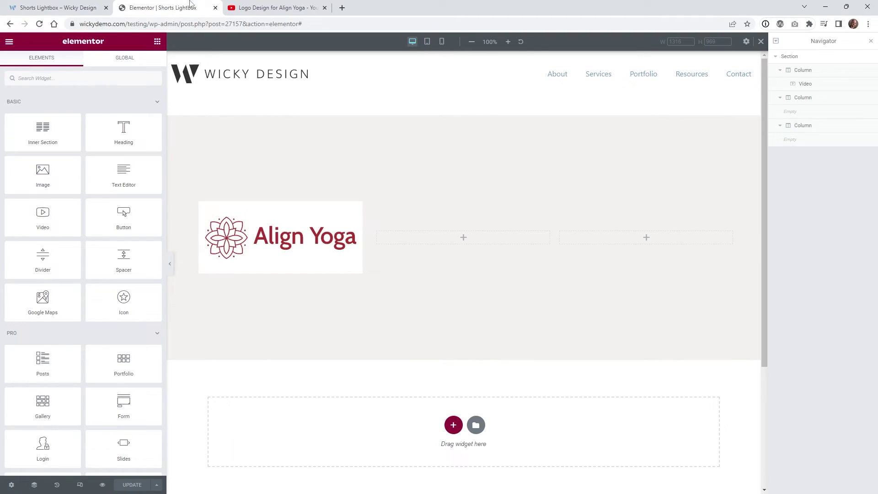
left_click(358, 208)
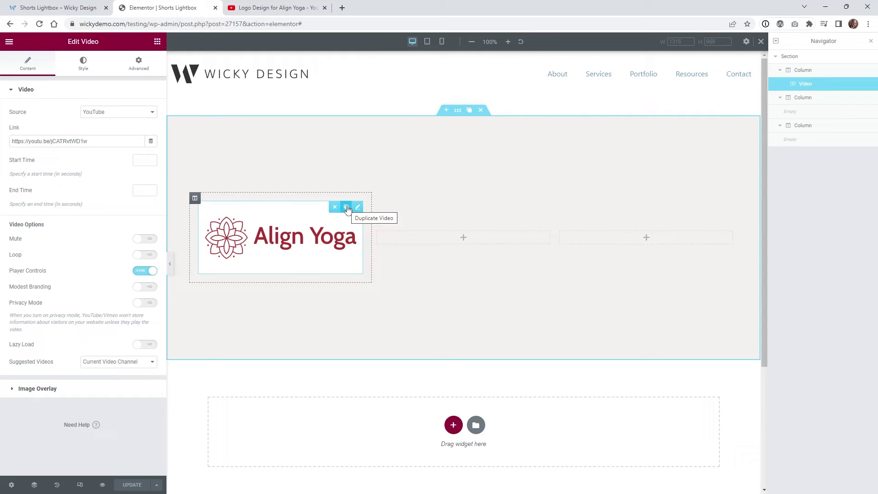
left_click(347, 208)
left_click_drag(355, 247, 454, 242)
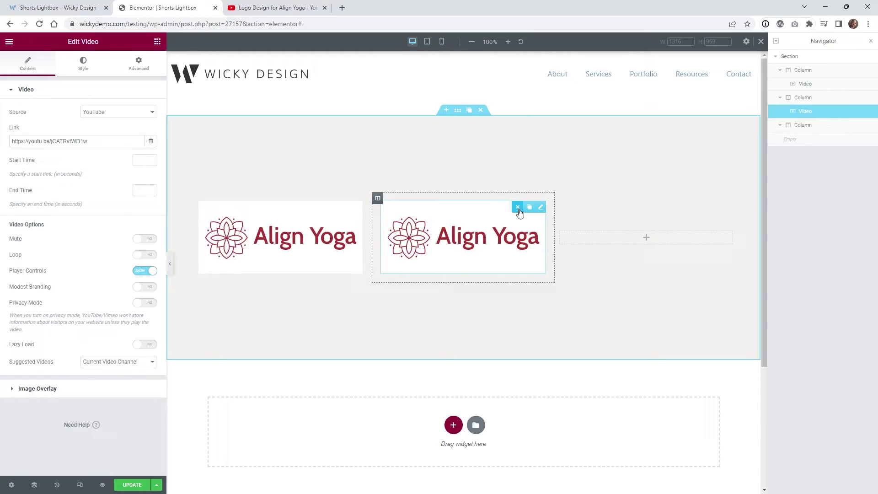
left_click(519, 206)
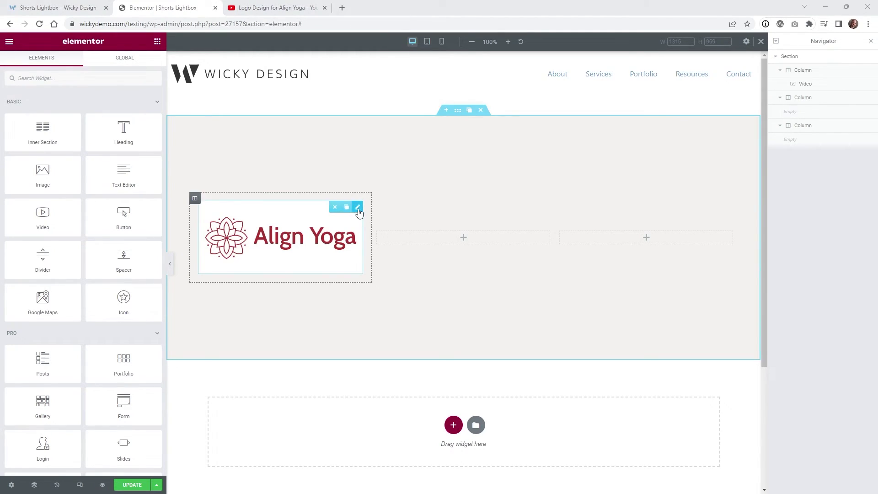
Step: Give the Align Yoga video a CSS class and Custom CSS with .grow transition and .grow:hover scale(1.05) rules
left_click(357, 208)
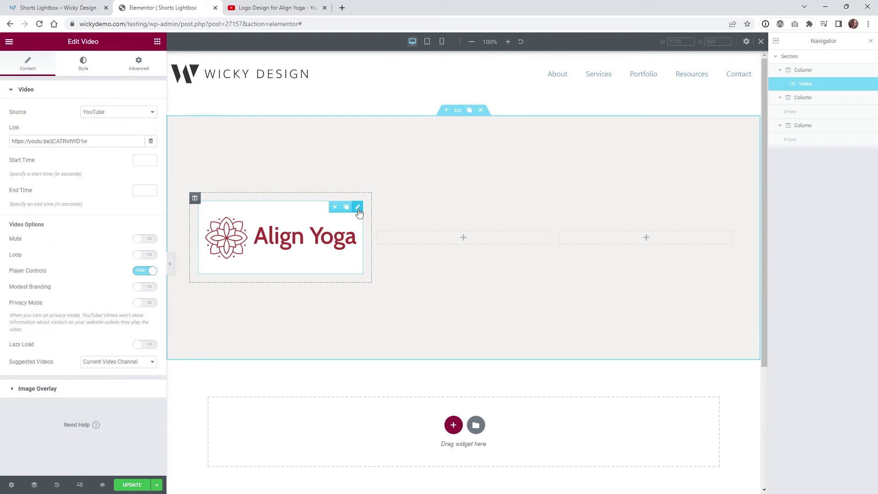
left_click(139, 65)
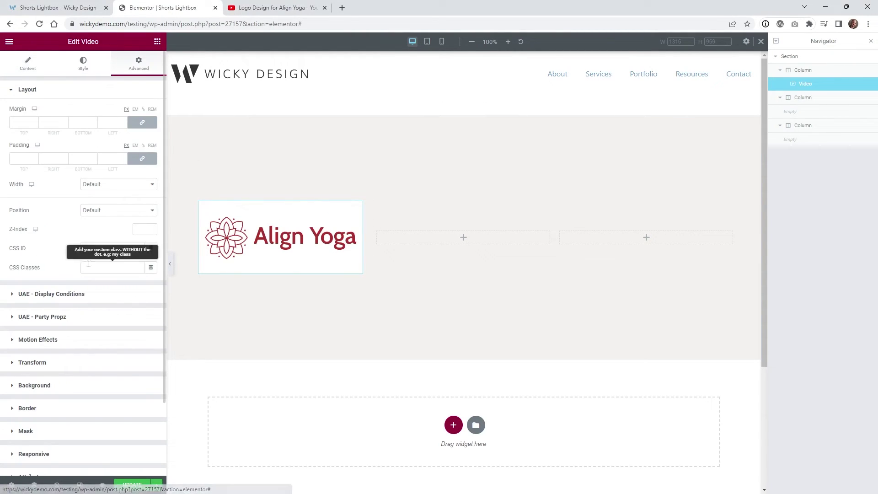
left_click(110, 269)
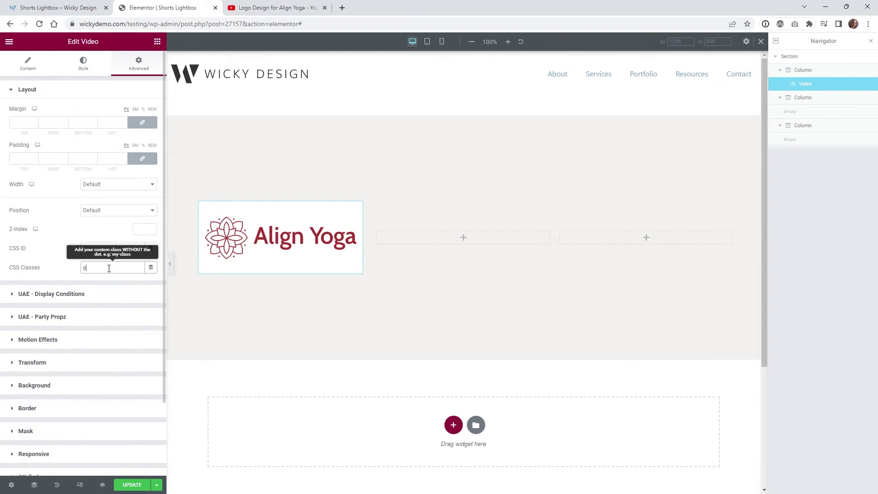
left_click(59, 90)
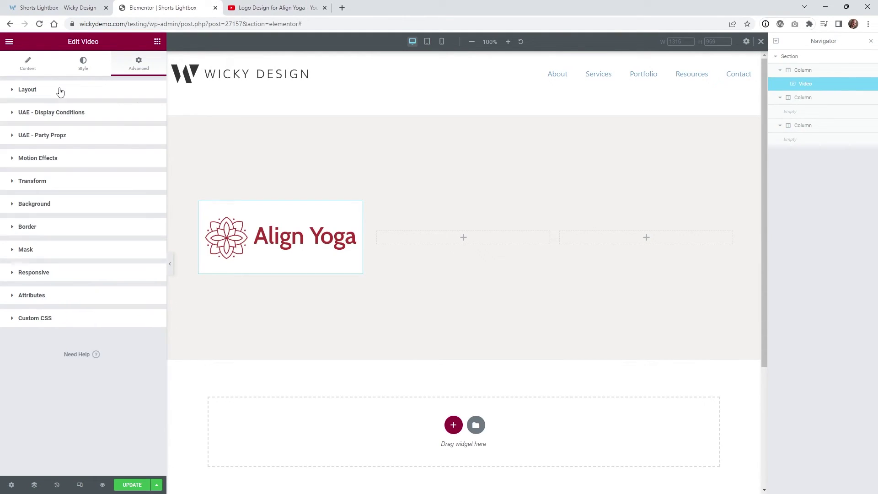
left_click(60, 319)
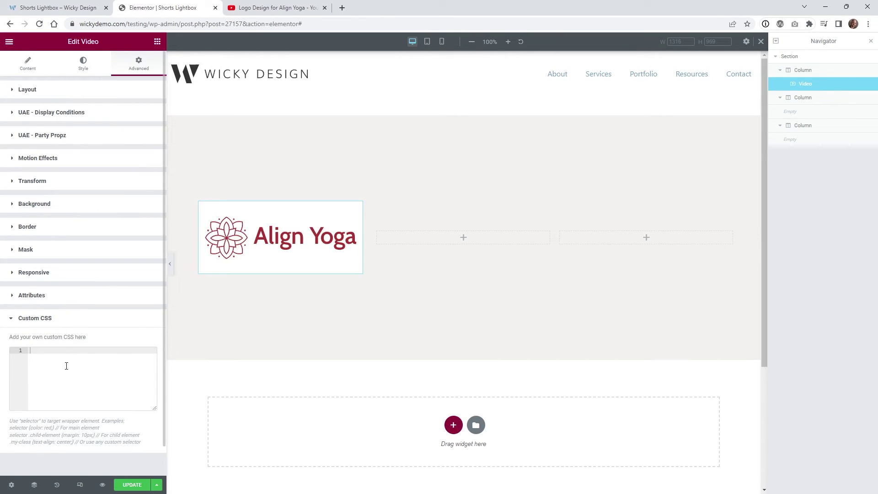
type(".grow { transition: all .2s ease-in-out; } .grow:hover { transform: scale(1.05); }")
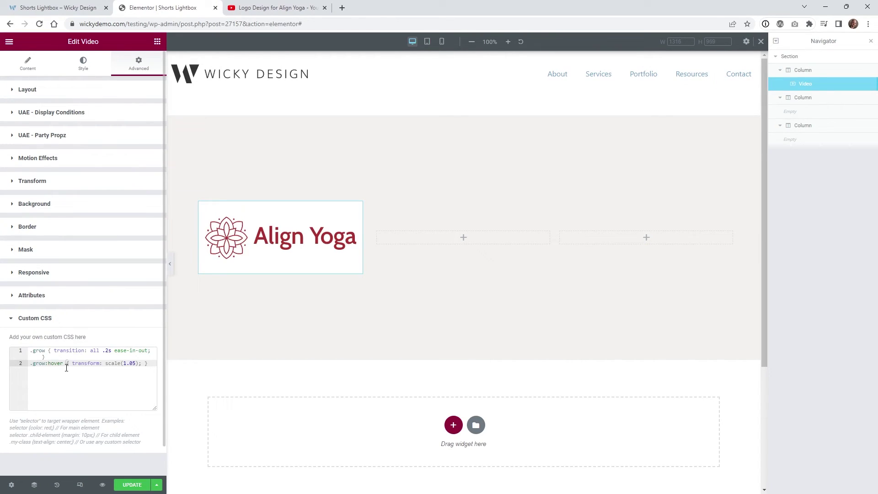
left_click(39, 350)
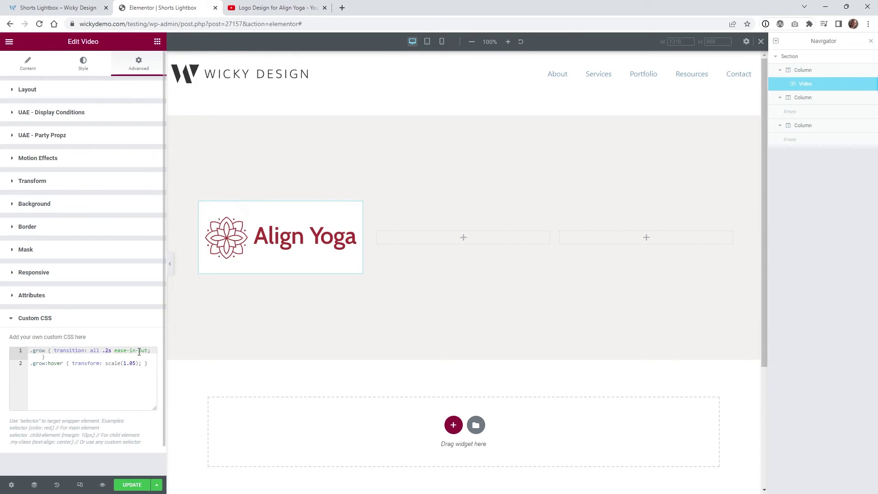
left_click(84, 363)
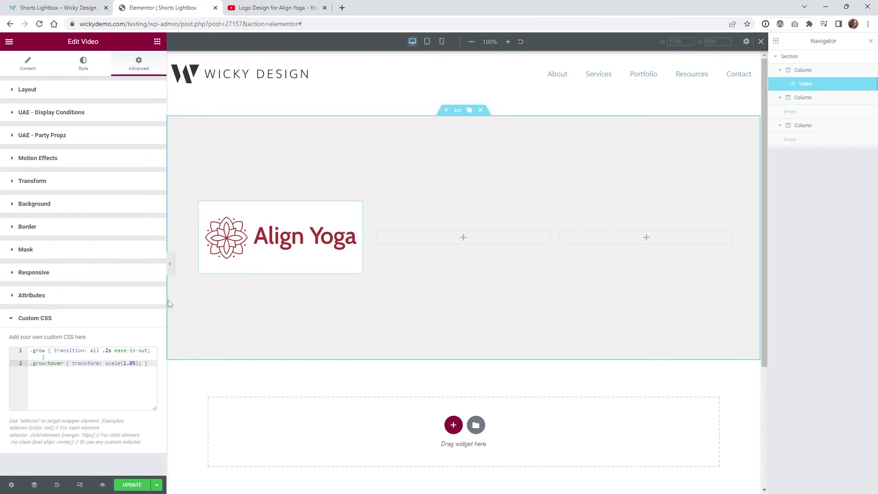
Step: Set the Align Yoga video's box shadow to horizontal 7, vertical 6, spread -1, then update the page
left_click(42, 232)
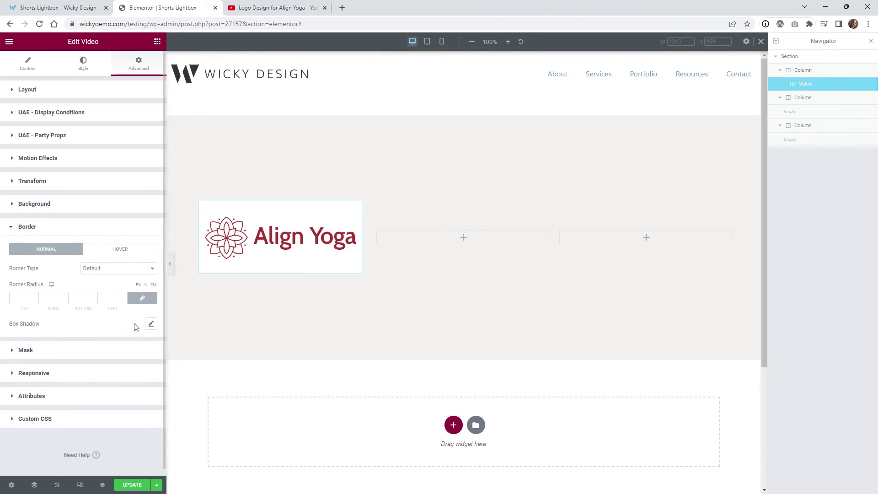
left_click(151, 325)
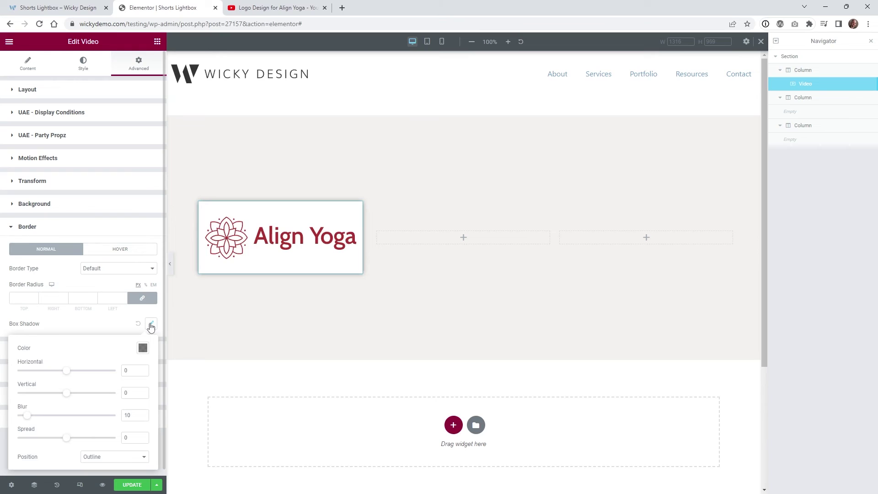
left_click_drag(67, 370, 69, 397)
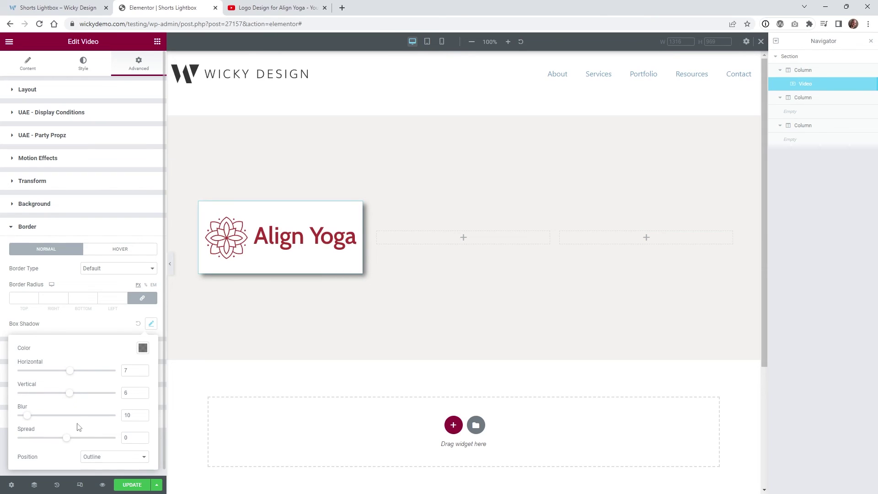
left_click_drag(67, 438, 66, 444)
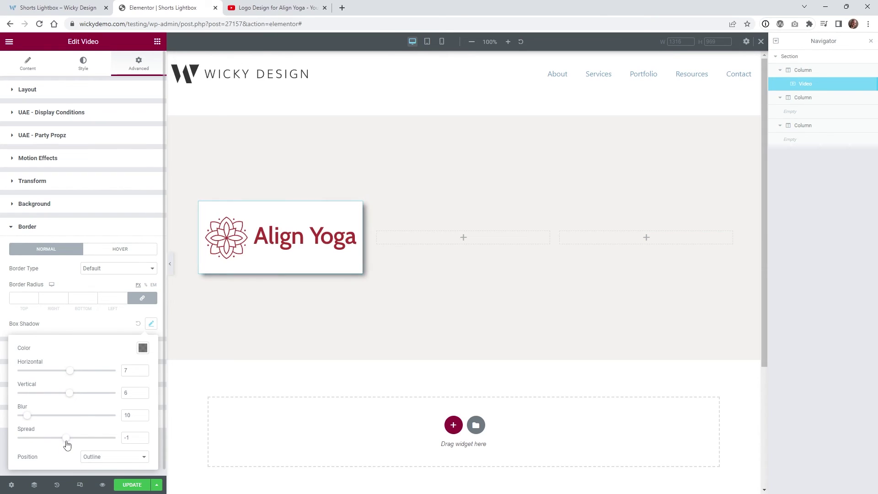
left_click(127, 483)
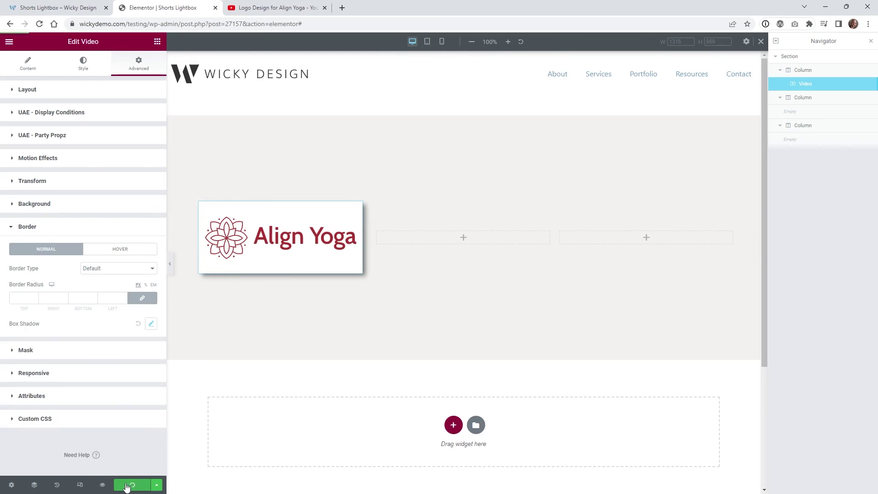
Step: Reload the live page, open the Align Yoga logo's Shorts lightbox, and play then pause the video
left_click(52, 8)
left_click(39, 24)
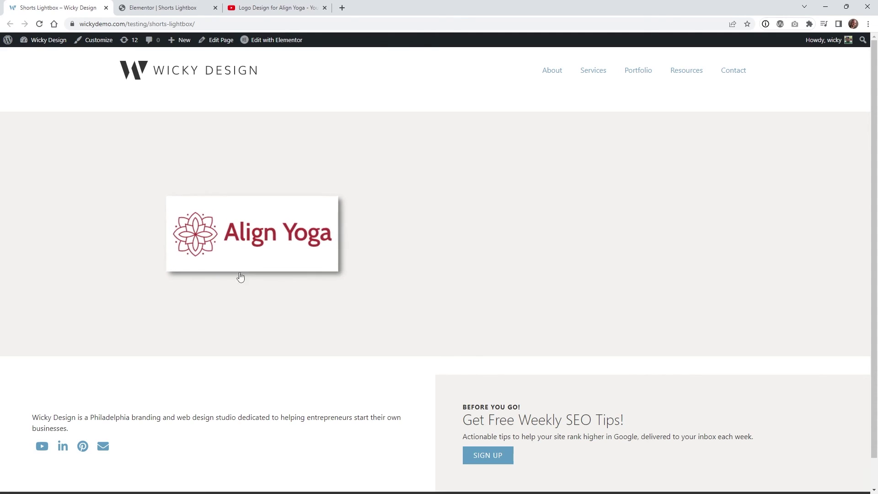
left_click(195, 271)
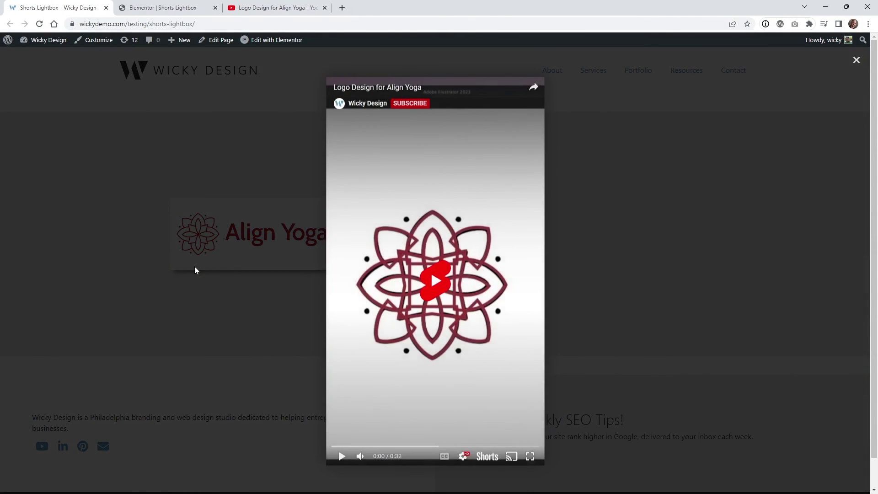
left_click(436, 281)
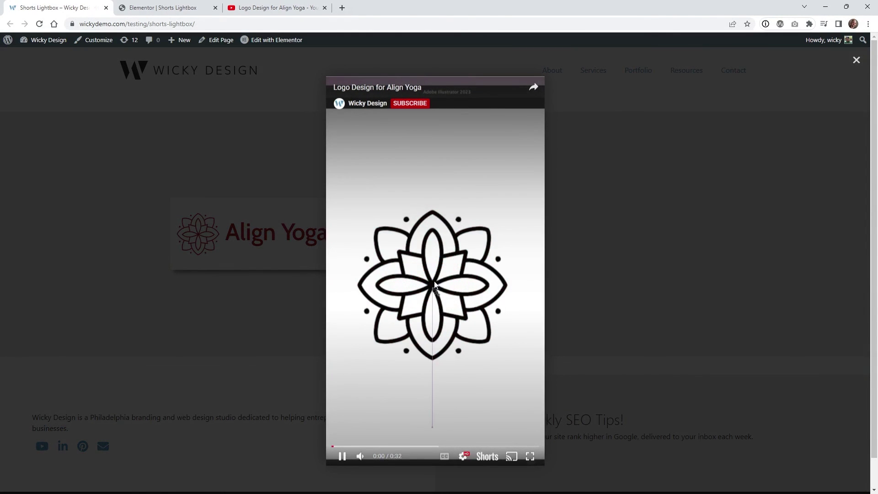
left_click(442, 425)
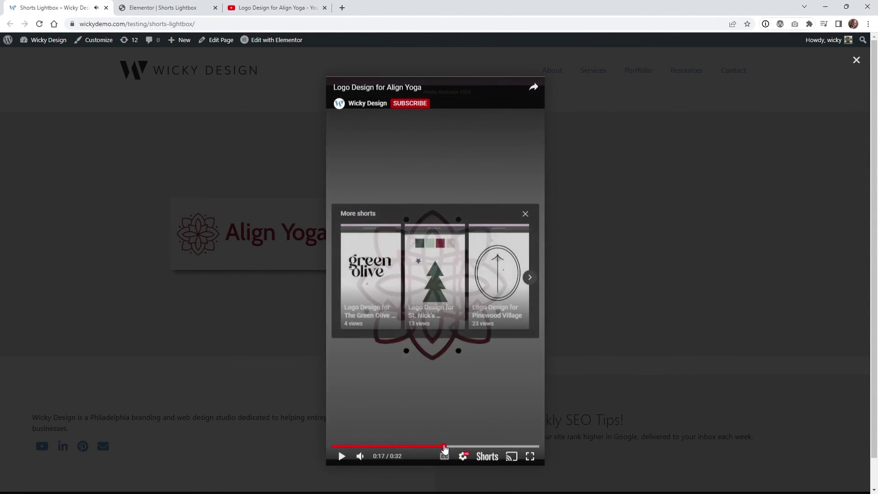
Step: Switch back to the Elementor editor tab showing the three logo videos
key("ctrl+Tab")
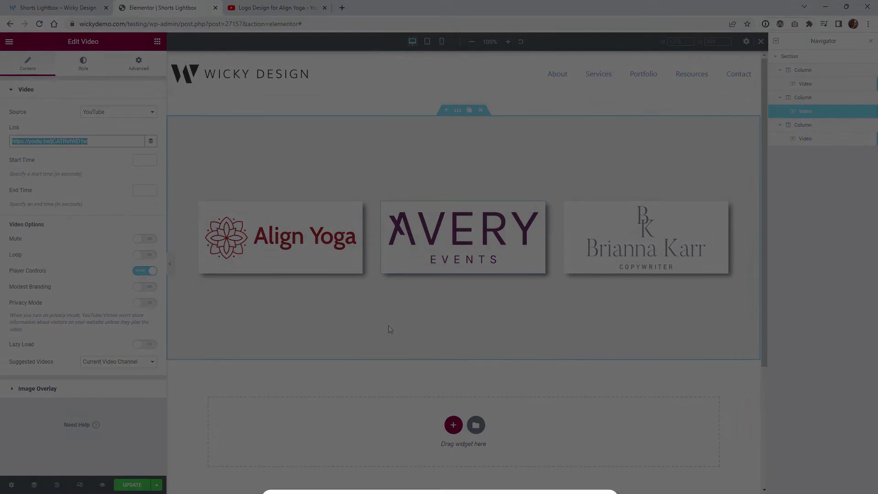